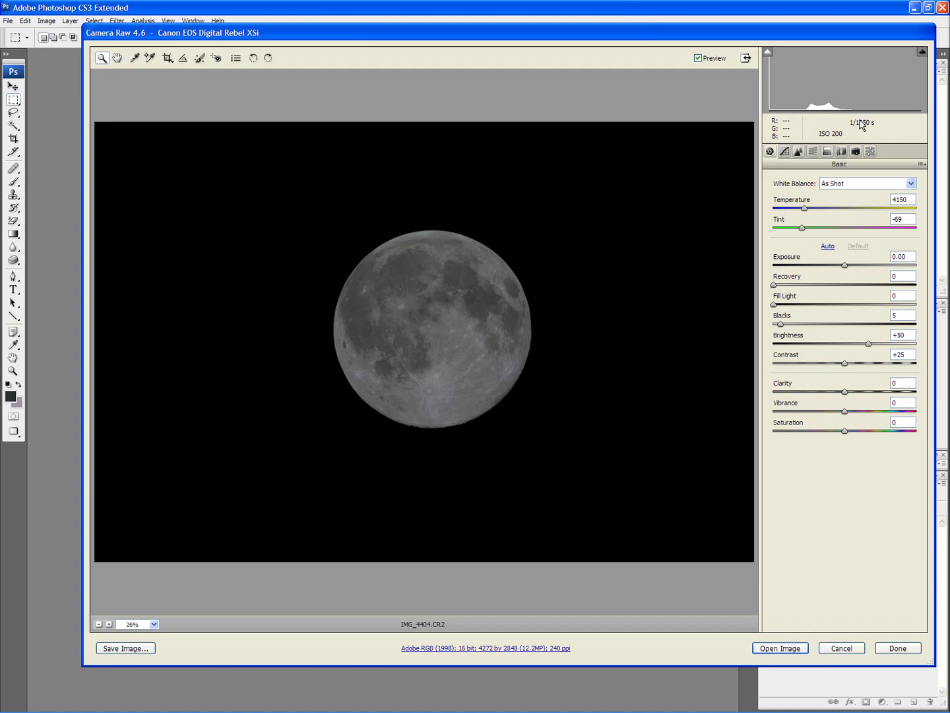
- Zoom the Camera Raw preview to 100% to inspect the moon's cratered surface
{"action": "left_click", "coordinate": [439, 389]}
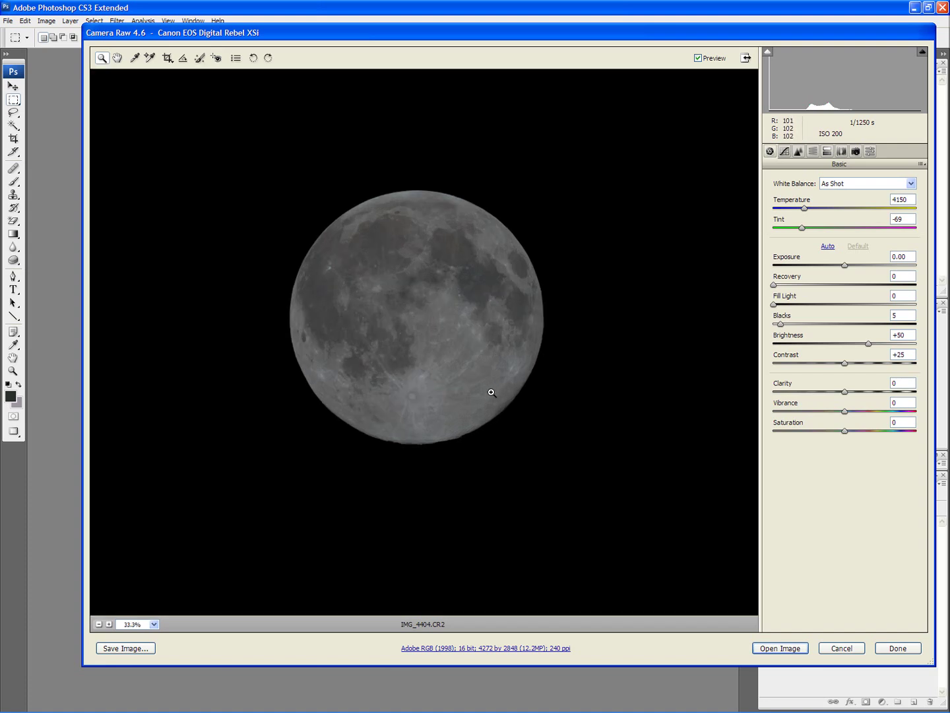
{"action": "right_click", "coordinate": [426, 353]}
{"action": "left_click", "coordinate": [442, 359]}
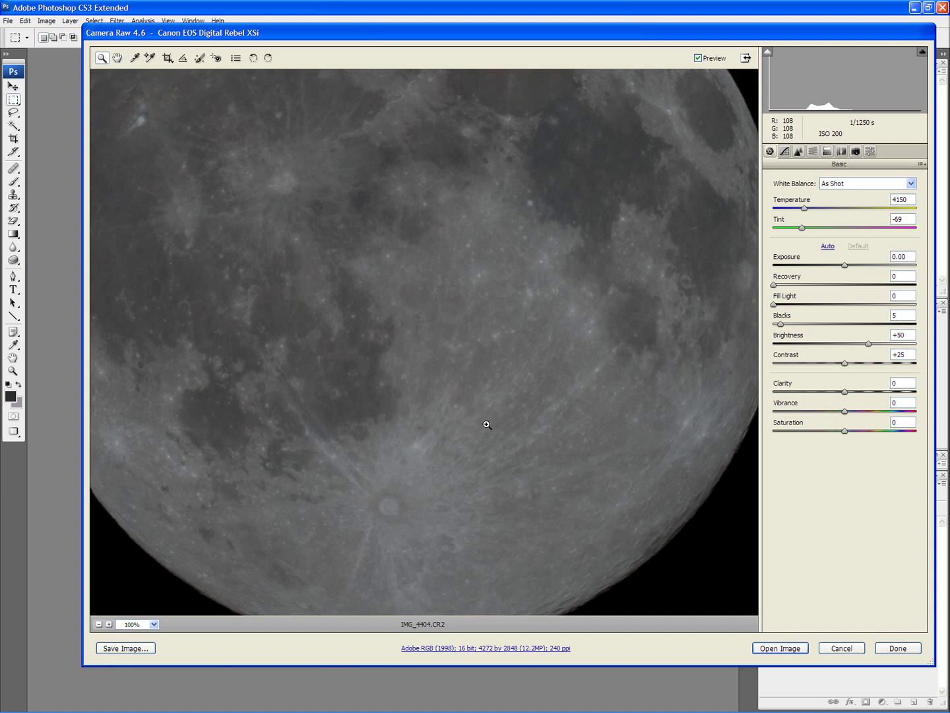
- Magnify the moon preview step by step up to 400% on the dark mare
{"action": "left_click", "coordinate": [593, 176]}
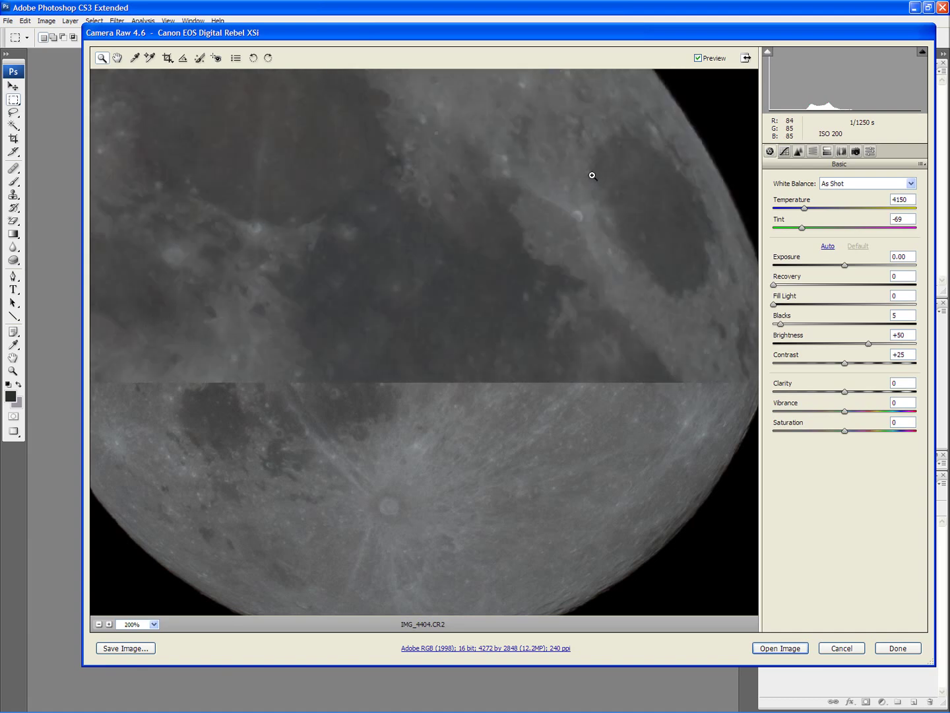
{"action": "left_click", "coordinate": [381, 373]}
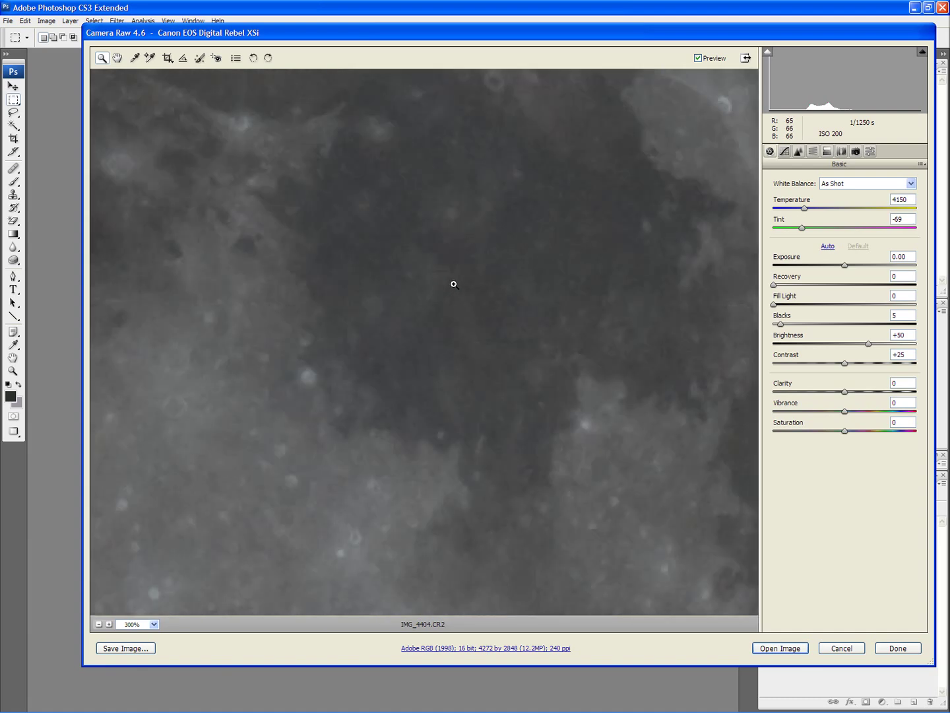
{"action": "left_click", "coordinate": [508, 229]}
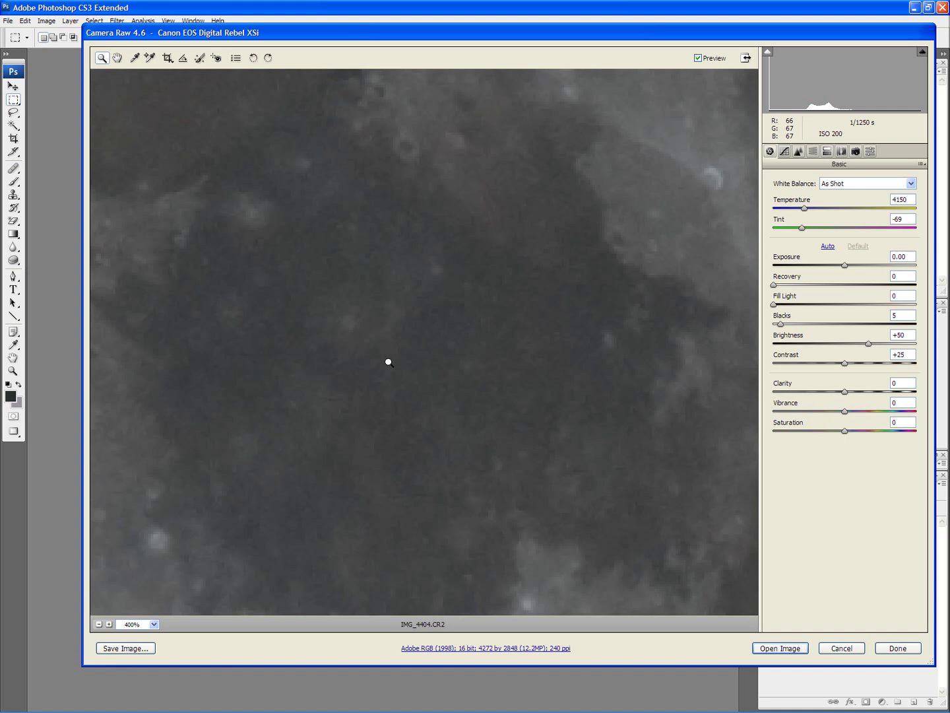
- Return the preview to 100% and cancel Camera Raw without opening the photo
{"action": "right_click", "coordinate": [388, 361]}
{"action": "left_click", "coordinate": [419, 374]}
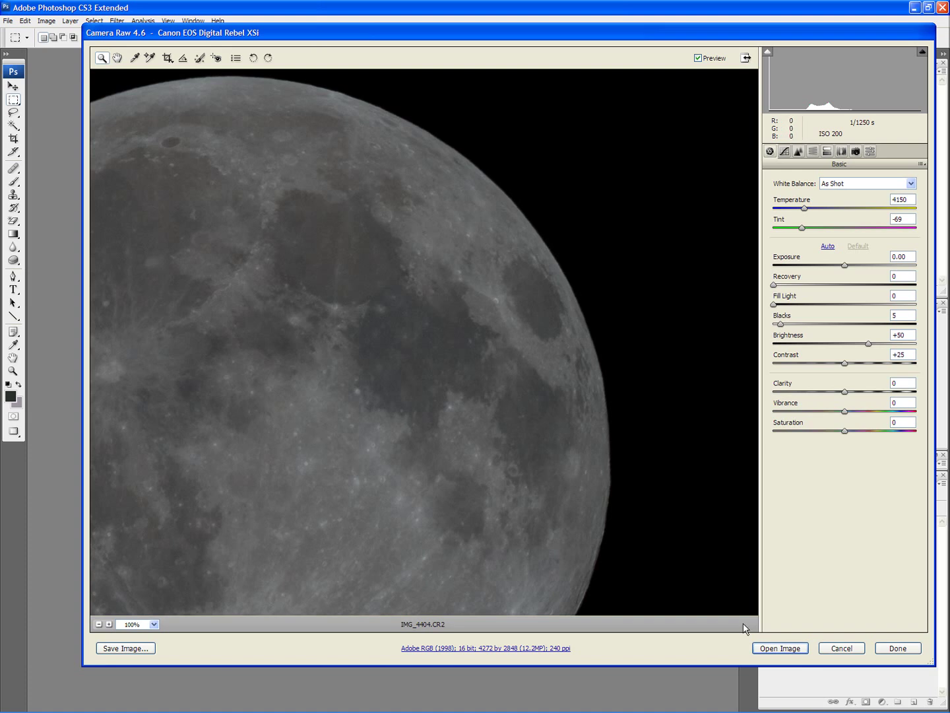
{"action": "left_click", "coordinate": [842, 650]}
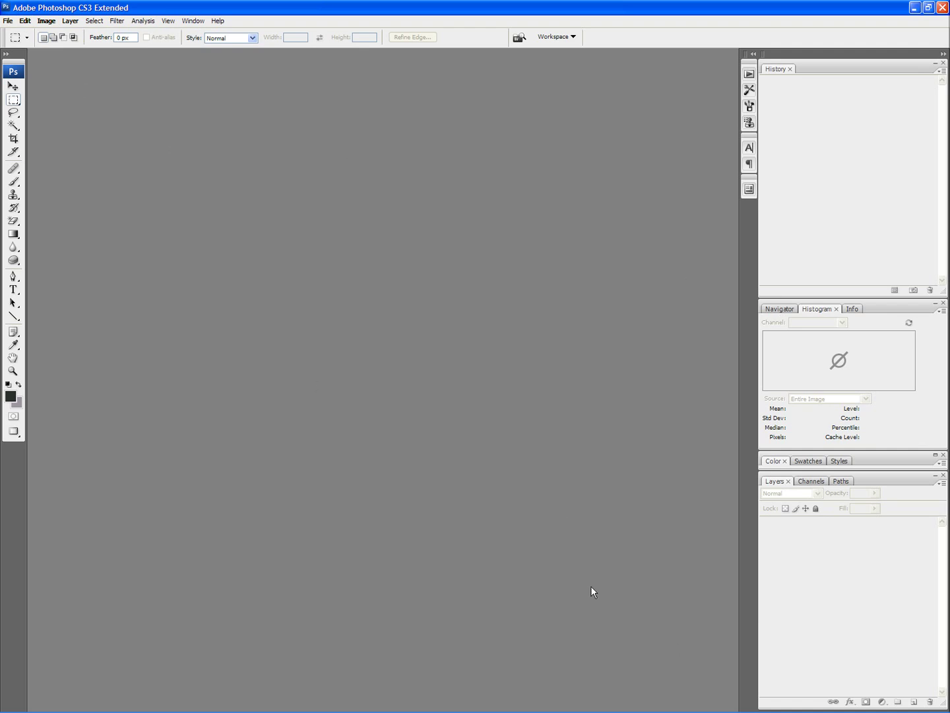
- Open raw photos IMG_4404 through IMG_4415 from the moonvideo folder in Camera Raw
{"action": "left_click", "coordinate": [8, 21]}
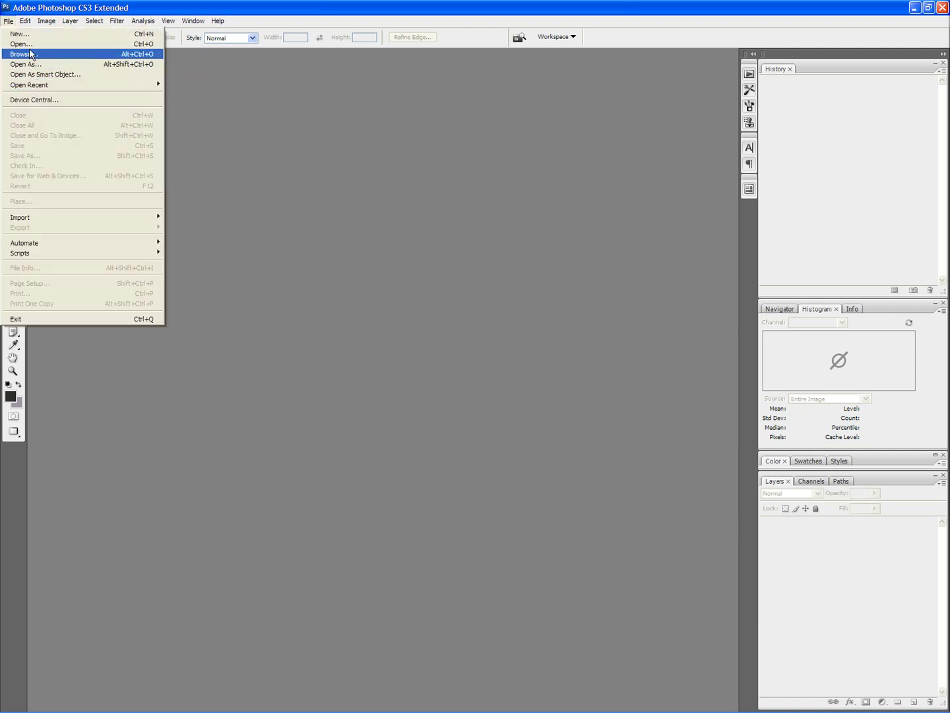
{"action": "left_click", "coordinate": [30, 43]}
{"action": "mouse_move", "coordinate": [433, 252]}
{"action": "left_mouse_down"}
{"action": "mouse_move", "coordinate": [369, 184]}
{"action": "mouse_move", "coordinate": [347, 132]}
{"action": "left_mouse_up"}
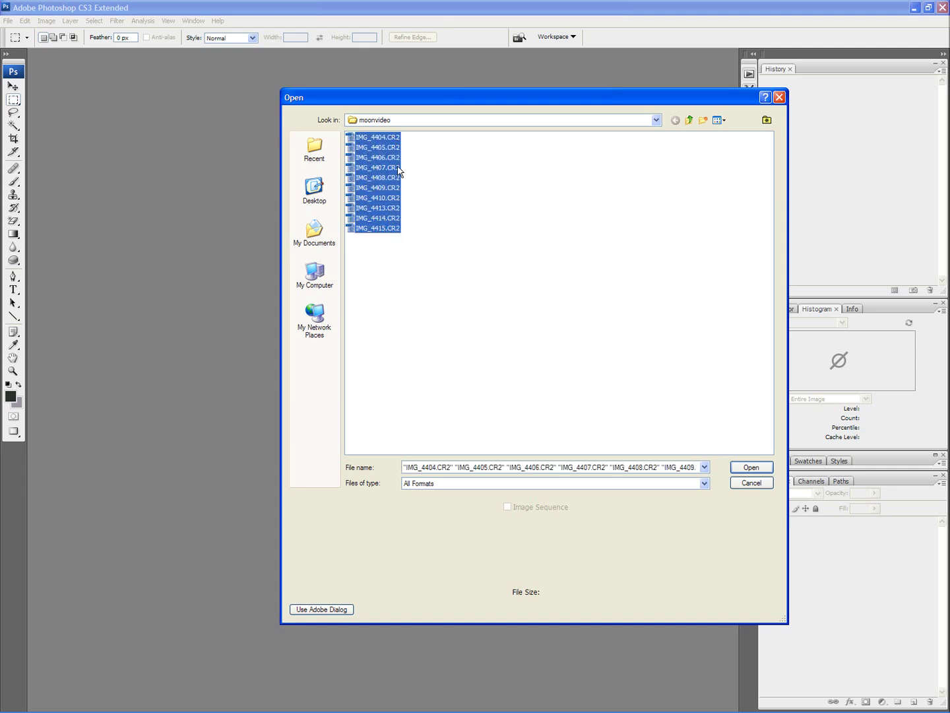
{"action": "left_click", "coordinate": [751, 468]}
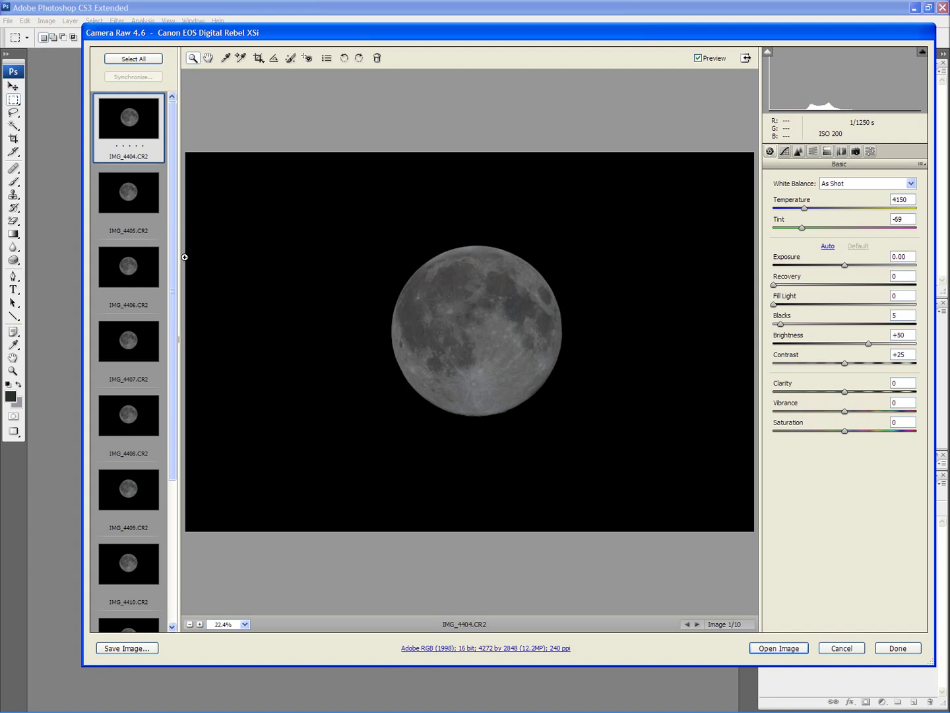
{"action": "mouse_move", "coordinate": [168, 157]}
{"action": "left_mouse_down"}
{"action": "mouse_move", "coordinate": [177, 259]}
{"action": "mouse_move", "coordinate": [174, 164]}
{"action": "left_mouse_up"}
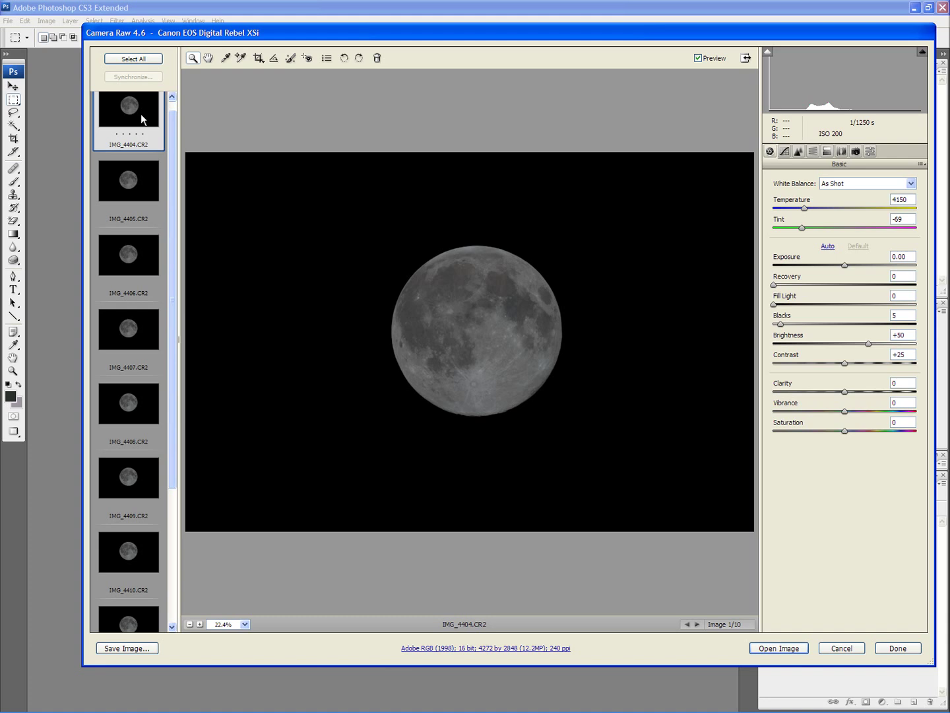
{"action": "left_click_drag", "start_coordinate": [171, 115], "coordinate": [171, 103]}
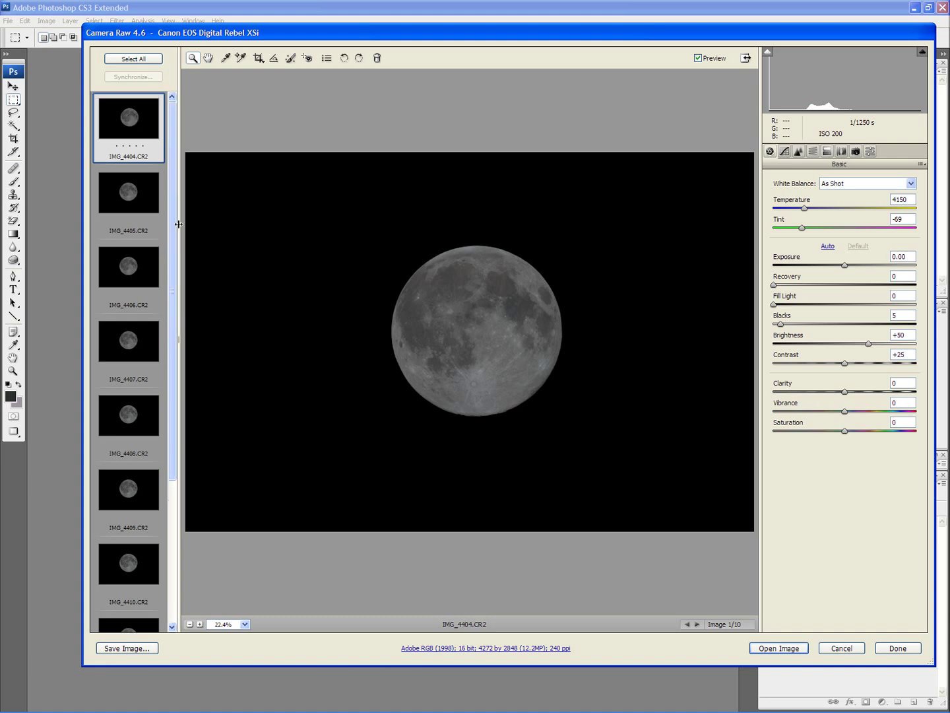
{"action": "left_click_drag", "start_coordinate": [170, 226], "coordinate": [153, 379]}
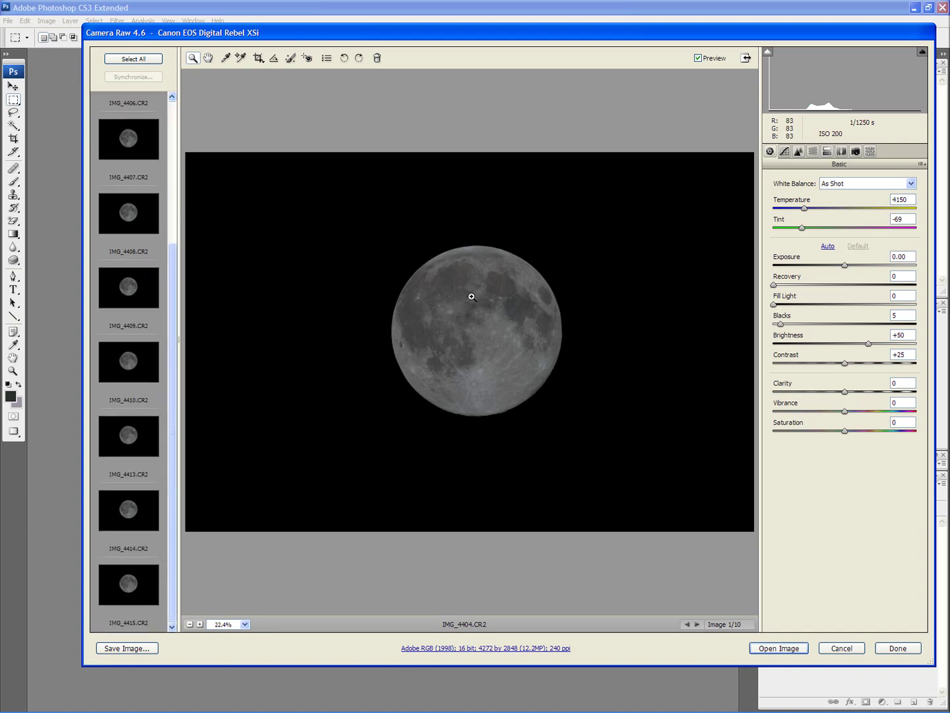
{"action": "left_click_drag", "start_coordinate": [178, 334], "coordinate": [170, 206]}
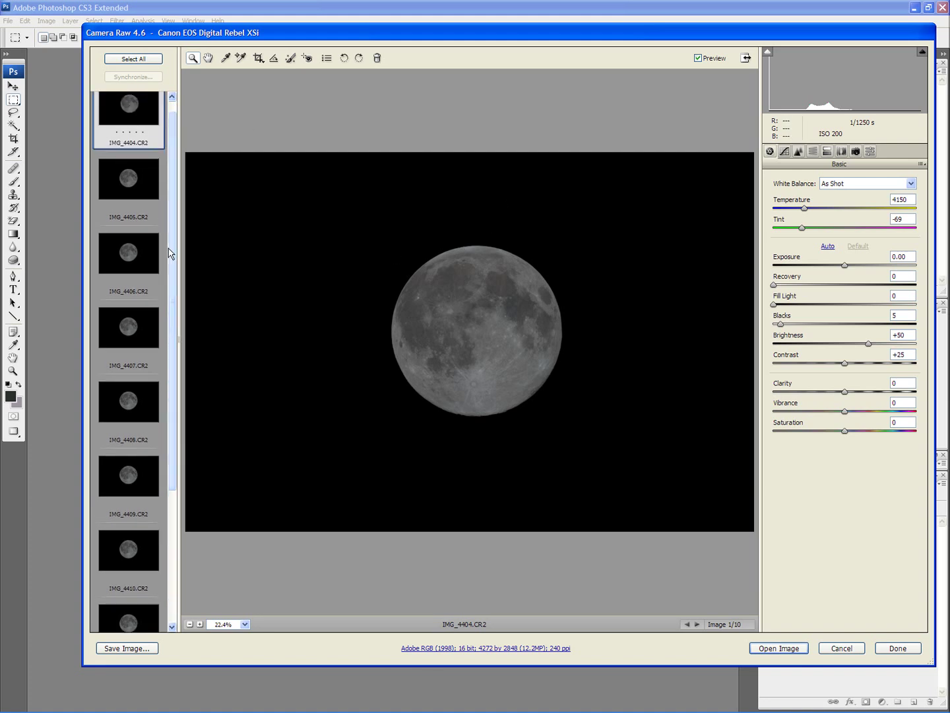
{"action": "left_click_drag", "start_coordinate": [174, 351], "coordinate": [184, 494]}
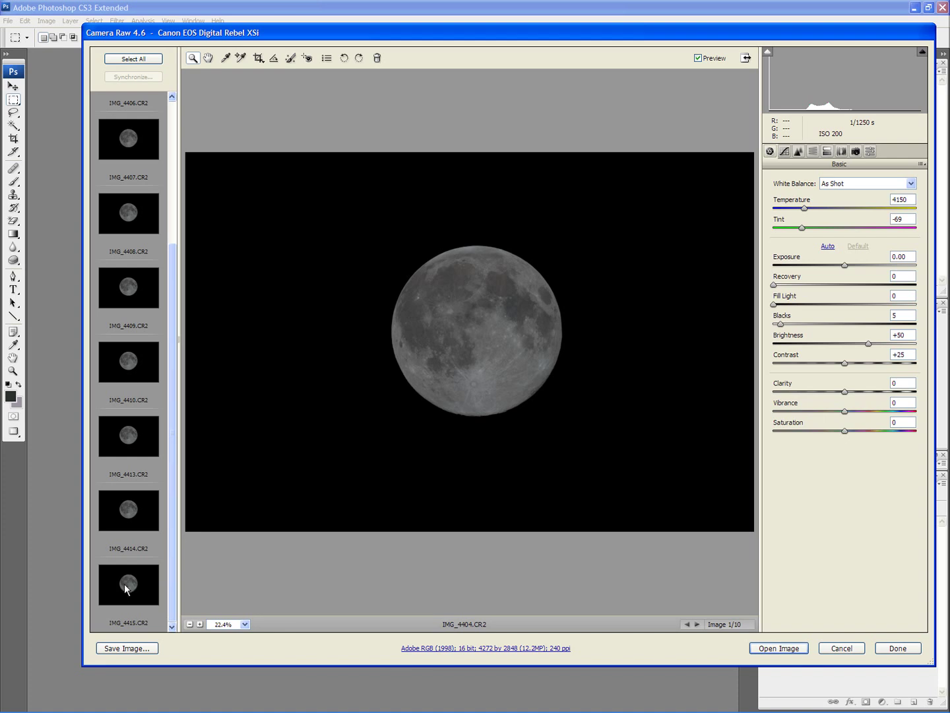
- Display the last frame, IMG_4415, in the Camera Raw preview
{"action": "left_click", "coordinate": [125, 589]}
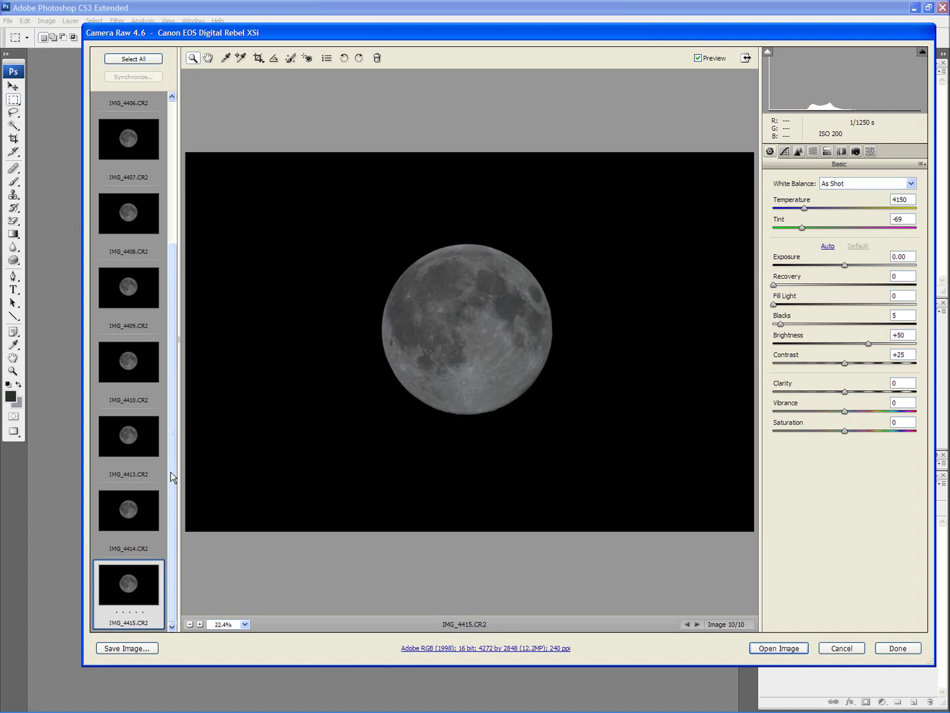
{"action": "left_click_drag", "start_coordinate": [171, 476], "coordinate": [176, 317]}
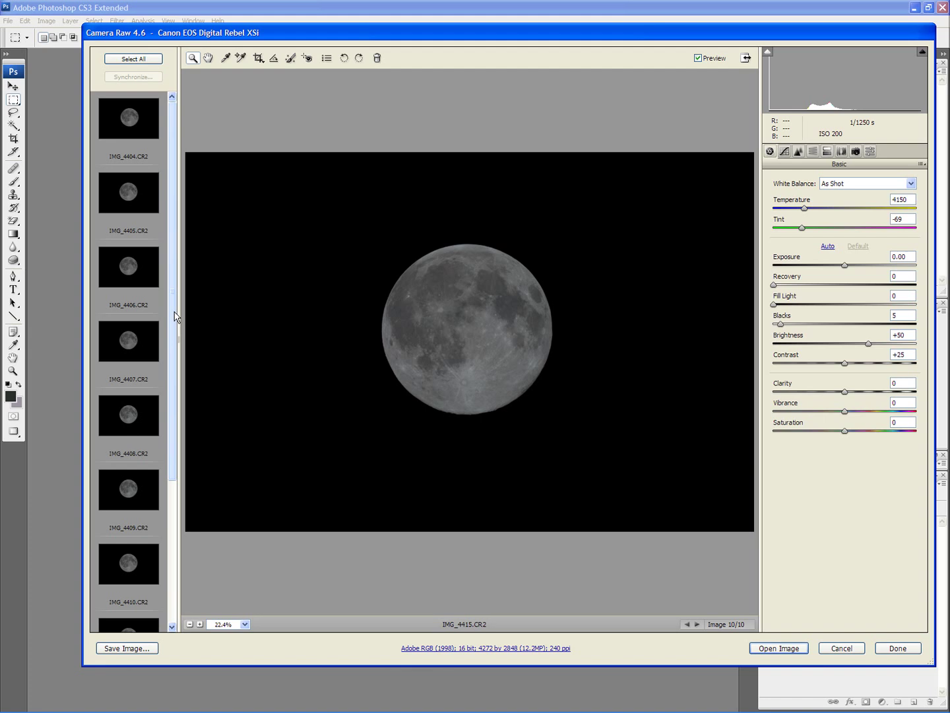
{"action": "left_click_drag", "start_coordinate": [176, 317], "coordinate": [178, 478]}
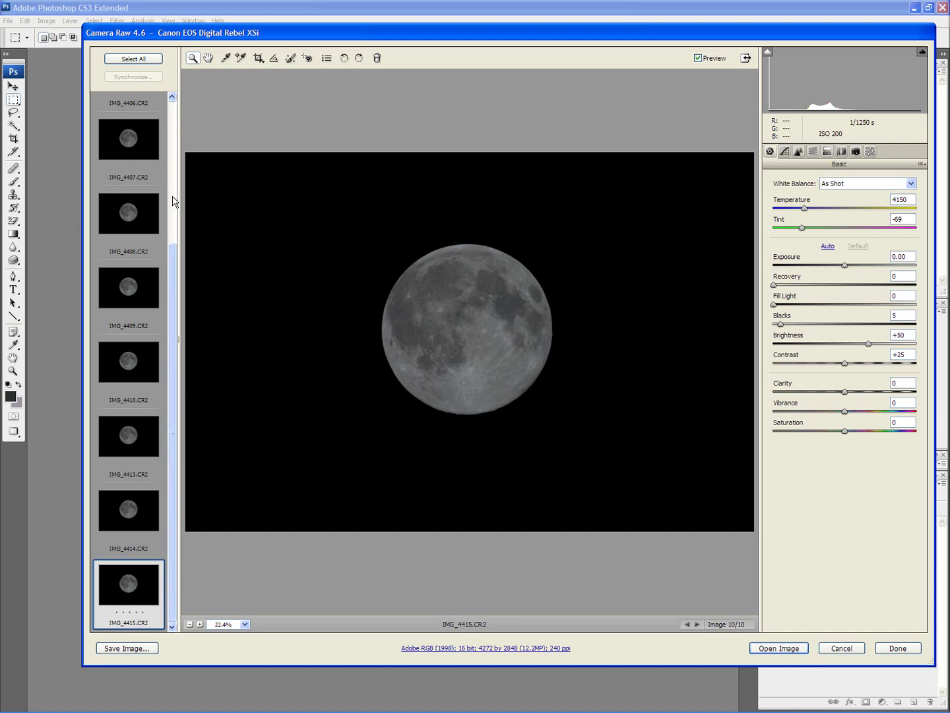
{"action": "left_click", "coordinate": [171, 123]}
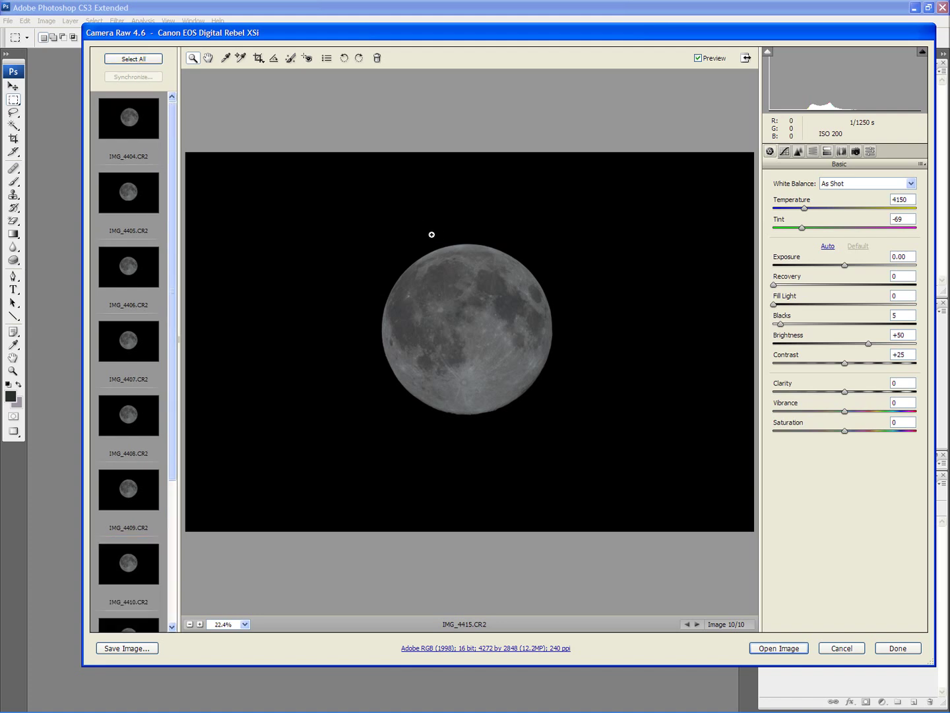
- Select all ten photos and crop them to one tight, centred box around the moon
{"action": "left_click", "coordinate": [135, 59]}
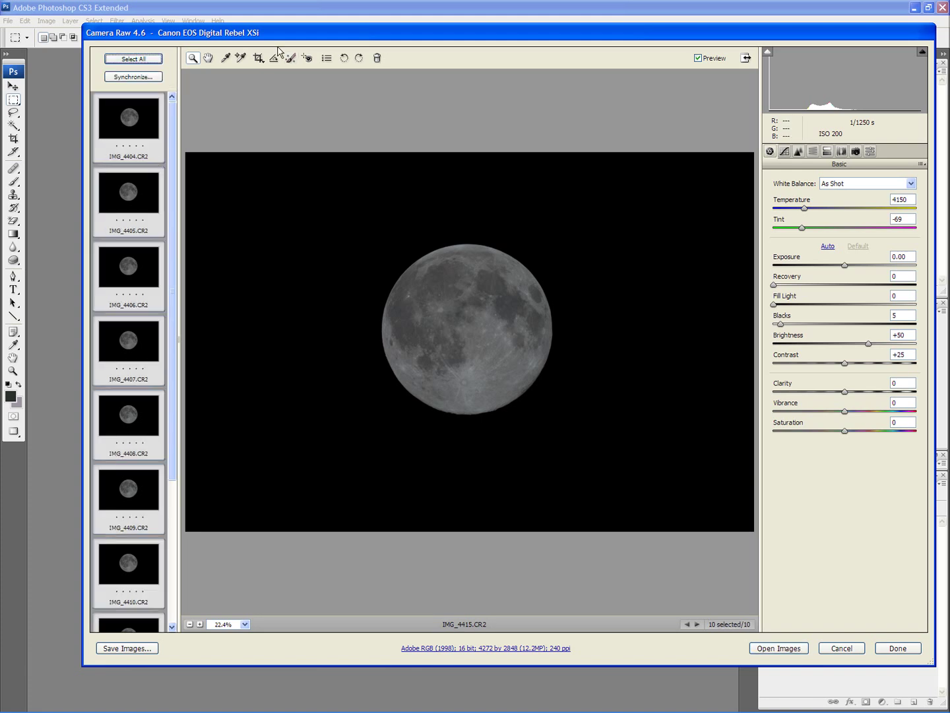
{"action": "left_click", "coordinate": [257, 59]}
{"action": "left_click_drag", "start_coordinate": [366, 226], "coordinate": [566, 429]}
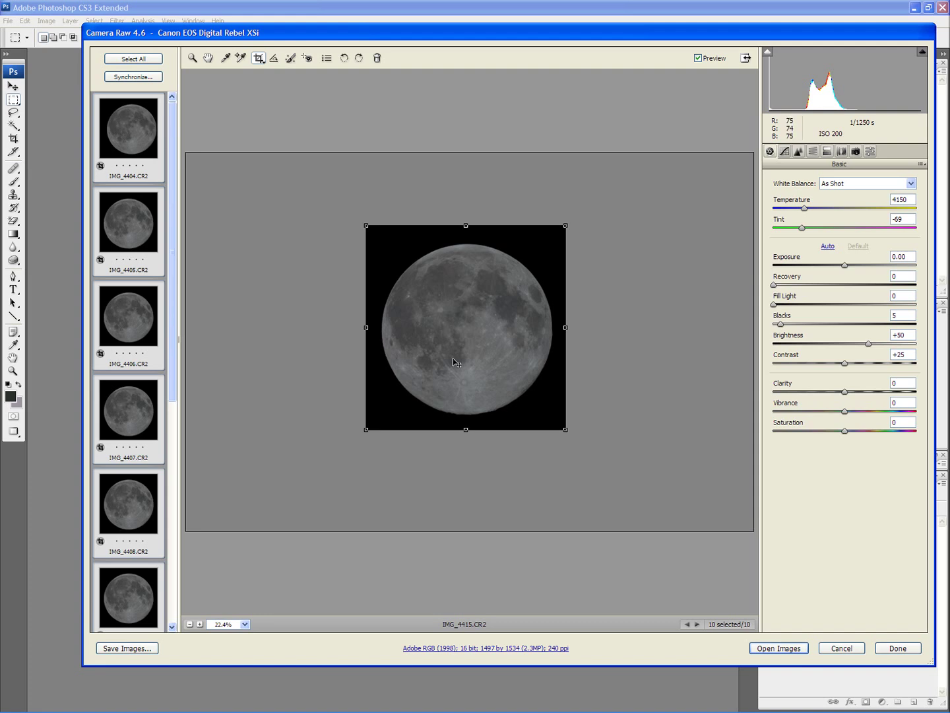
{"action": "mouse_move", "coordinate": [170, 391]}
{"action": "left_mouse_down"}
{"action": "mouse_move", "coordinate": [172, 567]}
{"action": "mouse_move", "coordinate": [172, 239]}
{"action": "left_mouse_up"}
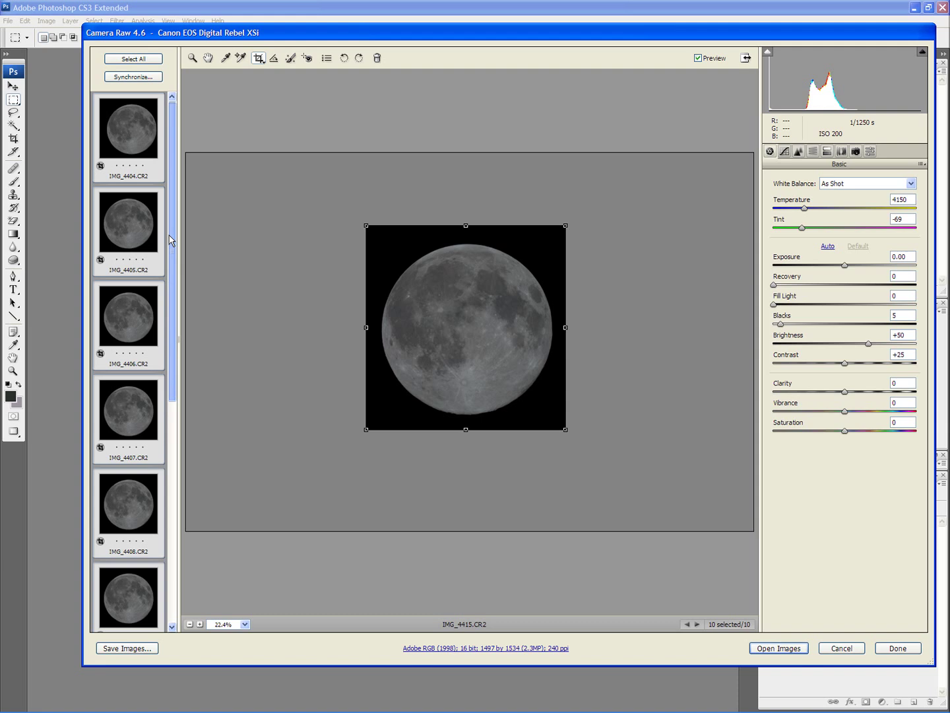
{"action": "left_click_drag", "start_coordinate": [469, 331], "coordinate": [471, 329]}
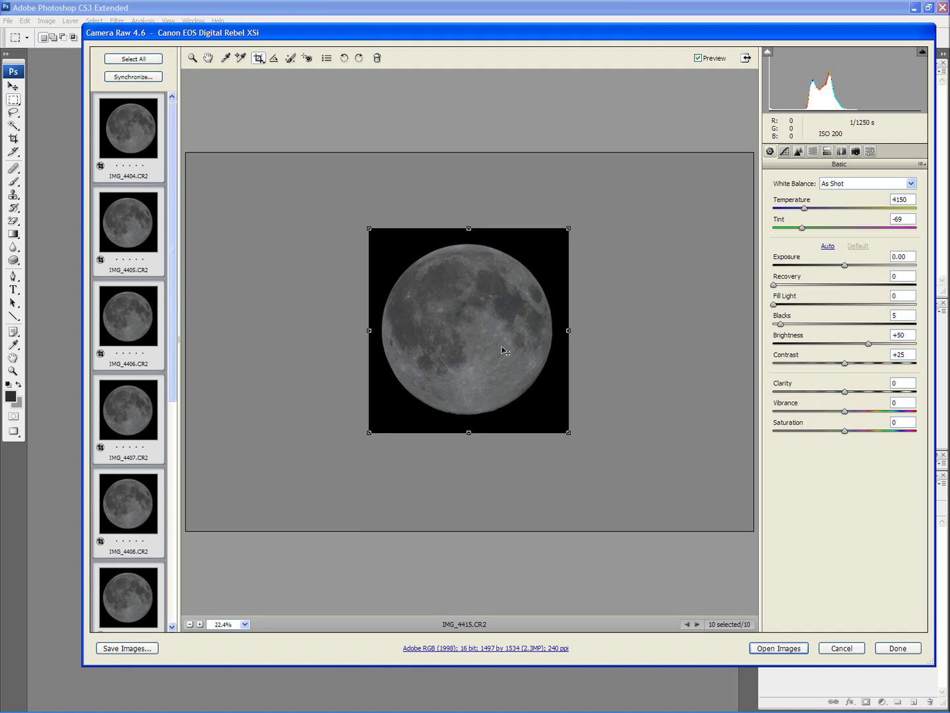
{"action": "left_click_drag", "start_coordinate": [477, 347], "coordinate": [479, 347]}
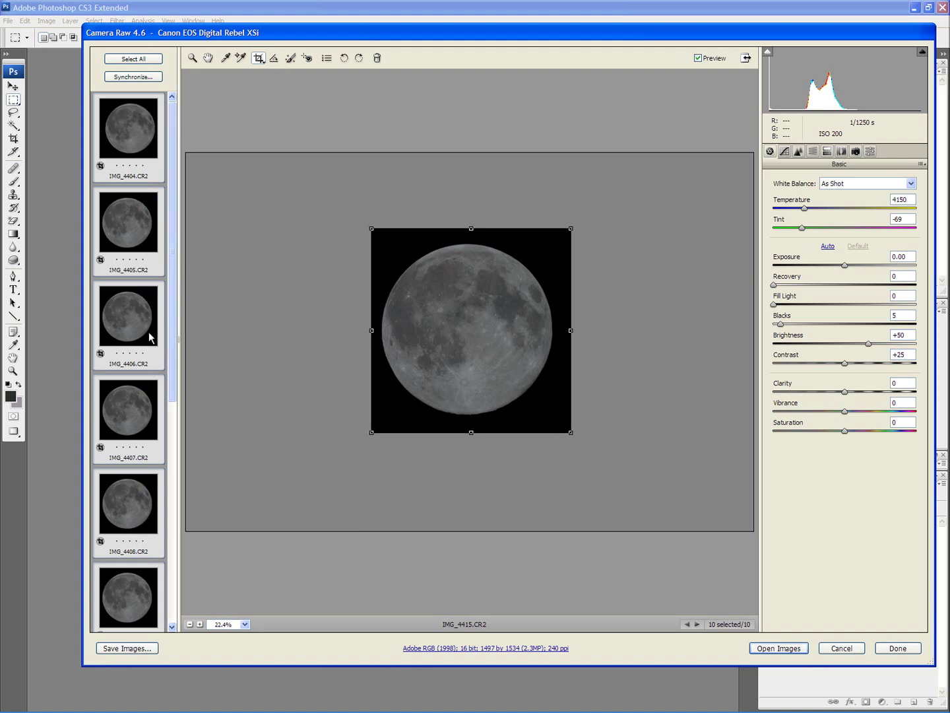
{"action": "mouse_move", "coordinate": [174, 308]}
{"action": "left_mouse_down"}
{"action": "mouse_move", "coordinate": [176, 557]}
{"action": "mouse_move", "coordinate": [191, 378]}
{"action": "mouse_move", "coordinate": [188, 251]}
{"action": "left_mouse_up"}
- Set the batch save destination to a new 'crop' folder created inside moonvideo
{"action": "left_click", "coordinate": [124, 649]}
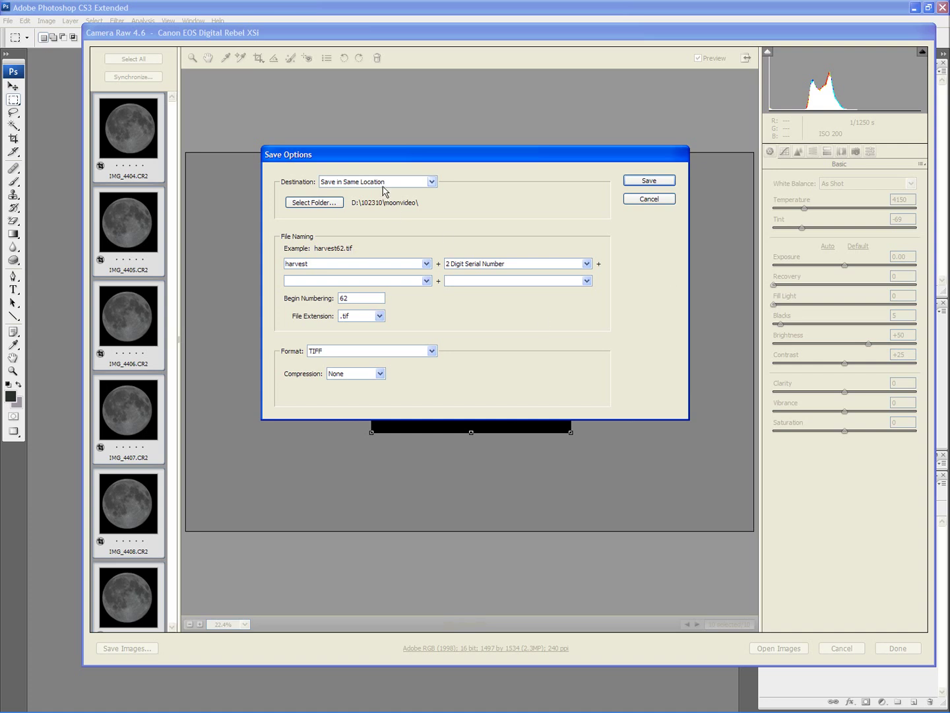
{"action": "left_click", "coordinate": [316, 203]}
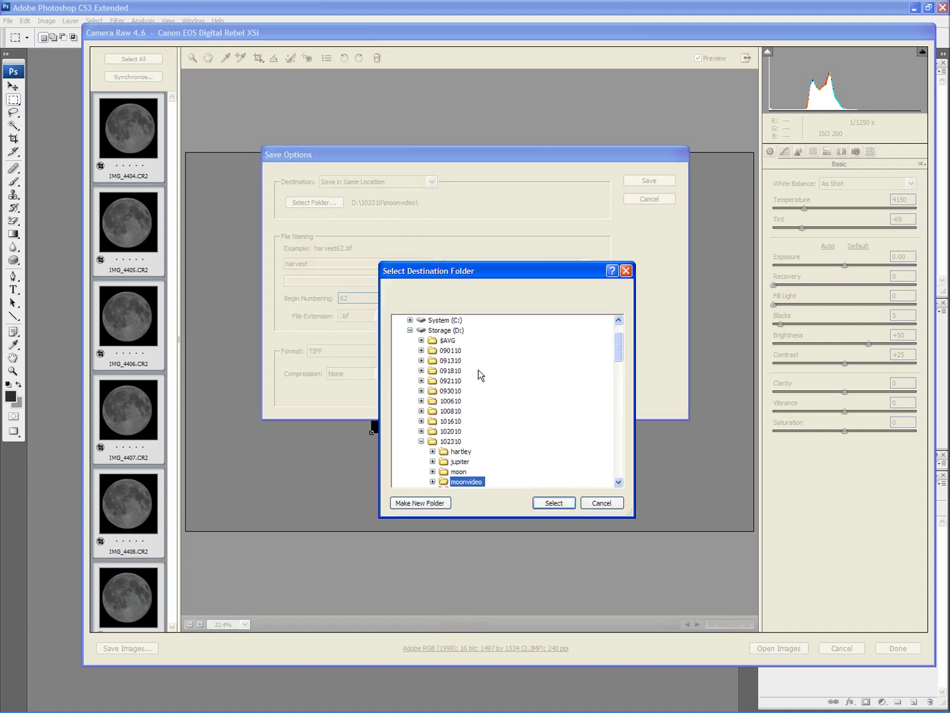
{"action": "mouse_move", "coordinate": [620, 355]}
{"action": "left_mouse_down"}
{"action": "mouse_move", "coordinate": [616, 440]}
{"action": "mouse_move", "coordinate": [616, 355]}
{"action": "left_mouse_up"}
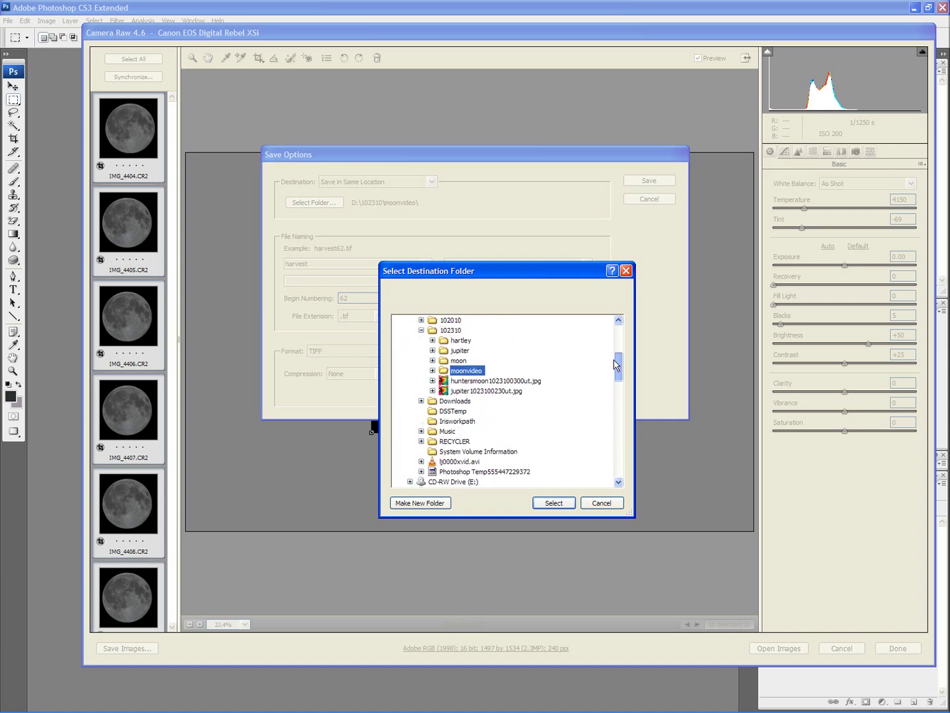
{"action": "left_click", "coordinate": [413, 503]}
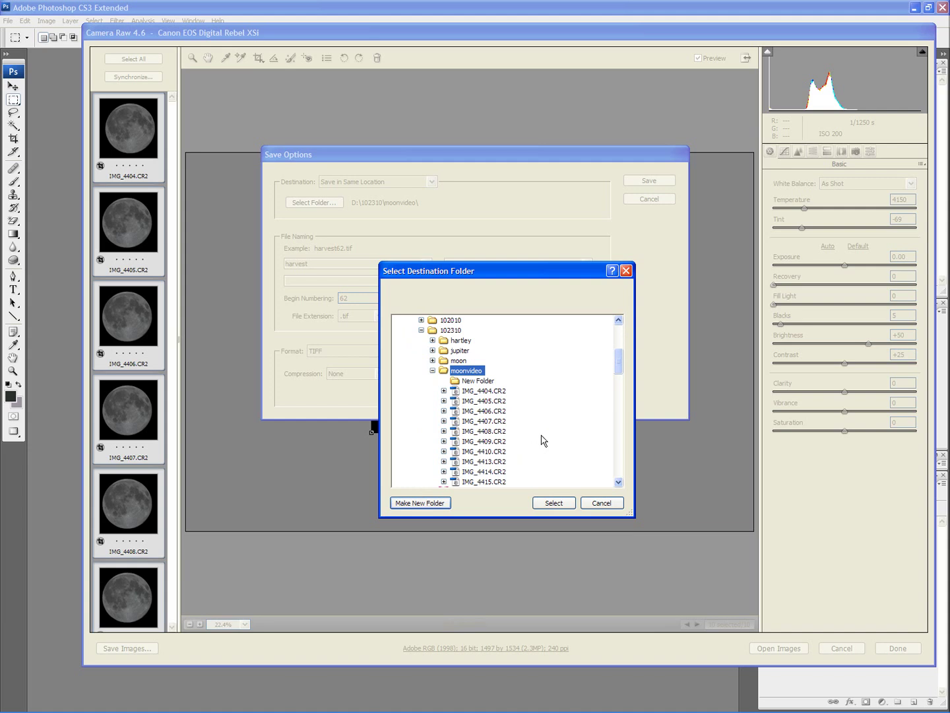
{"action": "left_click", "coordinate": [487, 383]}
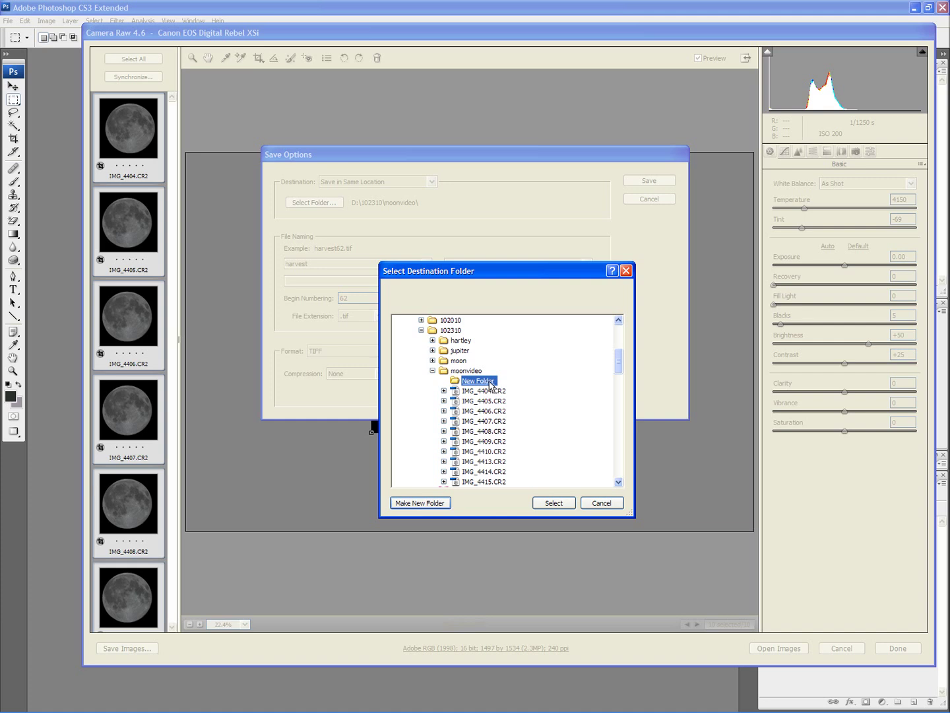
{"action": "right_click", "coordinate": [490, 384]}
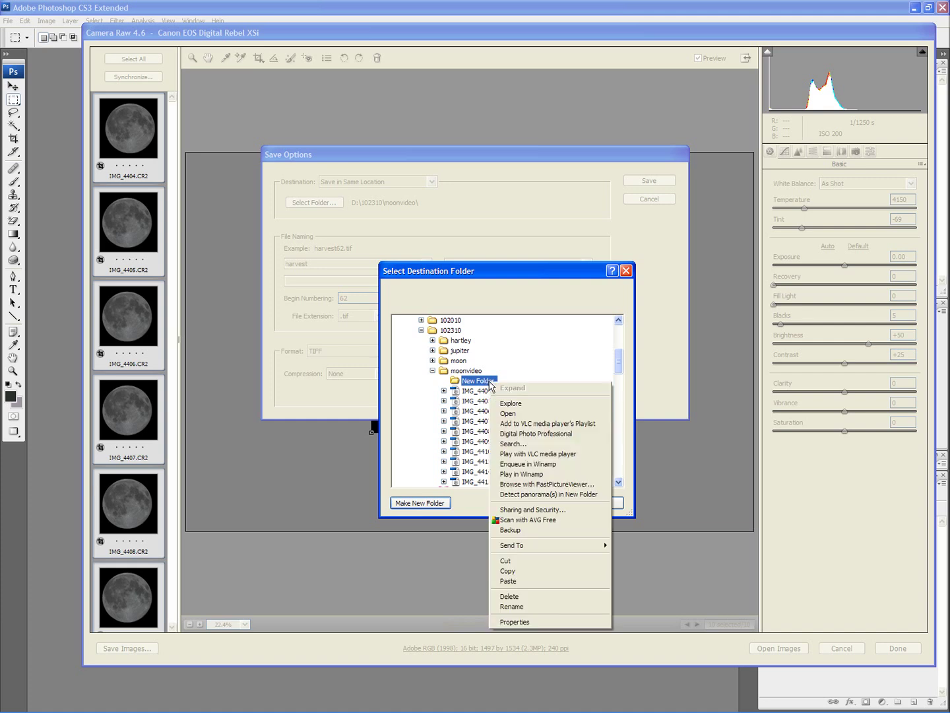
{"action": "left_click", "coordinate": [512, 608]}
{"action": "type", "text": "crop"}
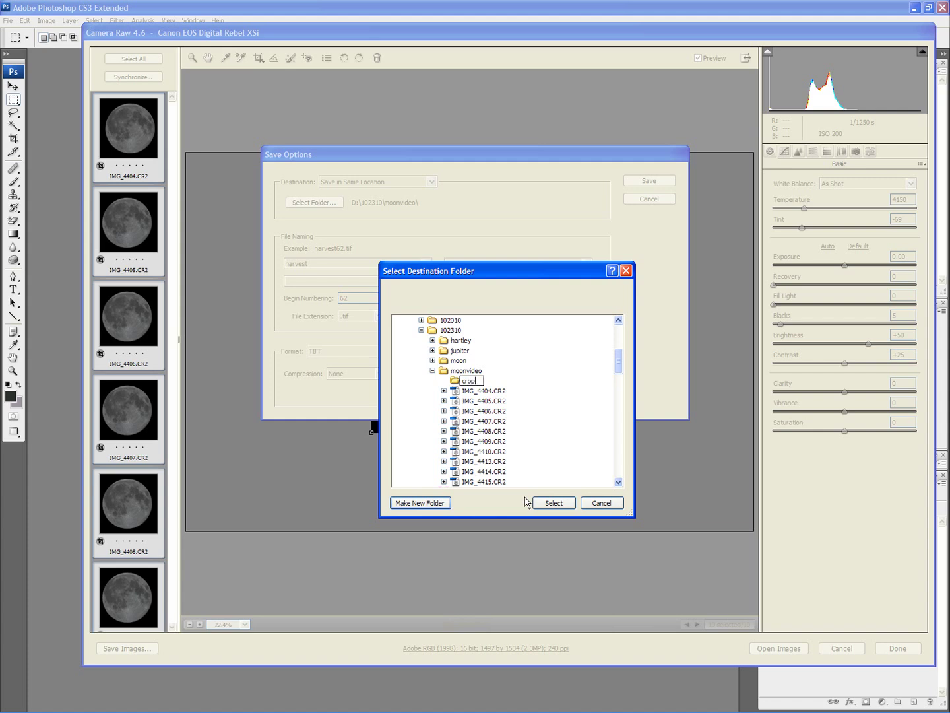
{"action": "left_click", "coordinate": [547, 505]}
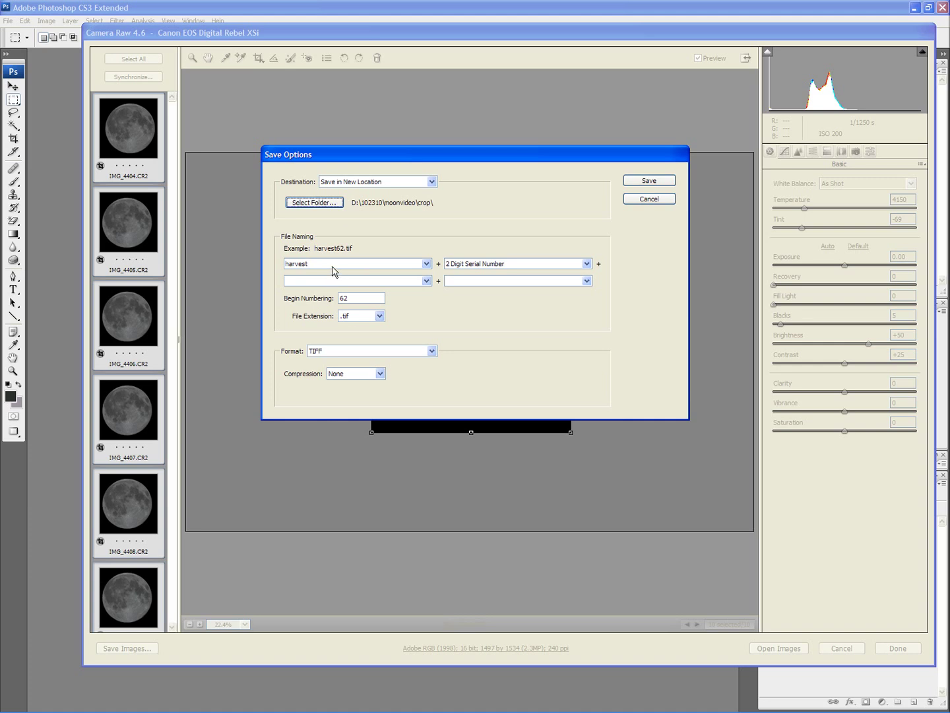
- Change the file name prefix from harvest to fullmoom and begin numbering at 0
{"action": "double_click", "coordinate": [319, 265]}
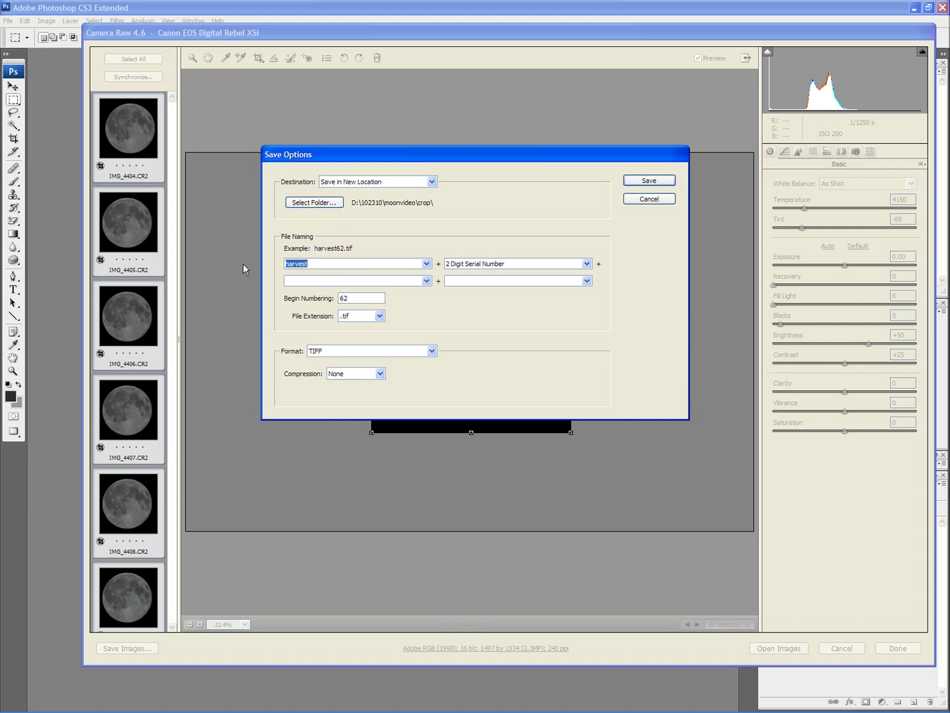
{"action": "type", "text": "fullmo"}
{"action": "type", "text": "om"}
{"action": "double_click", "coordinate": [346, 298]}
{"action": "type", "text": "0"}
- Save the ten cropped TIFFs, then cancel Camera Raw once saving finishes
{"action": "left_click", "coordinate": [653, 179]}
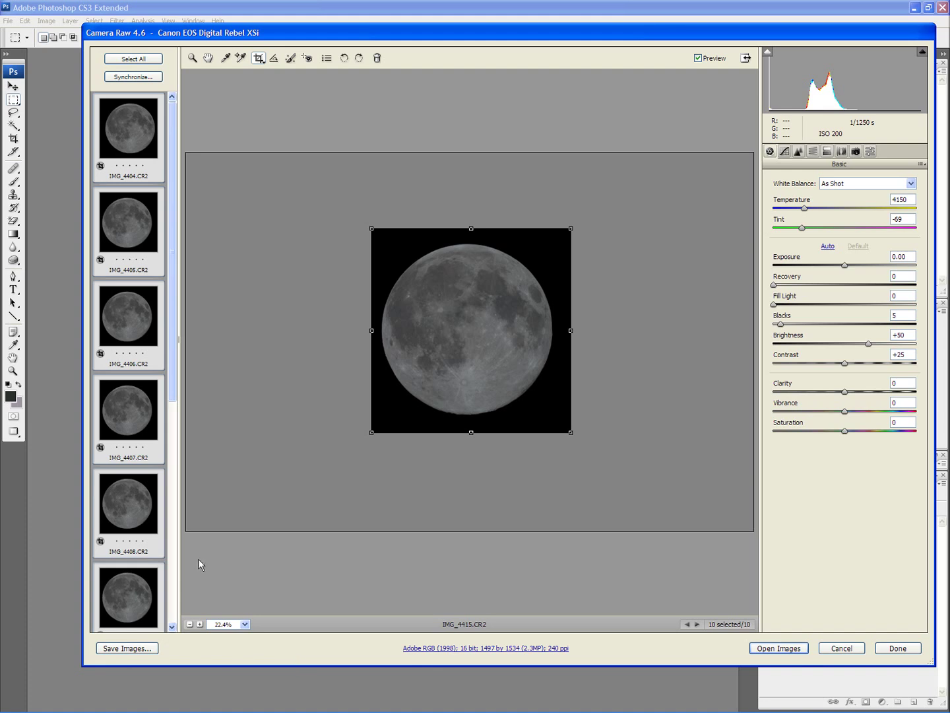
{"action": "scroll", "coordinate": [164, 403], "scroll_direction": "down", "scroll_amount": 2}
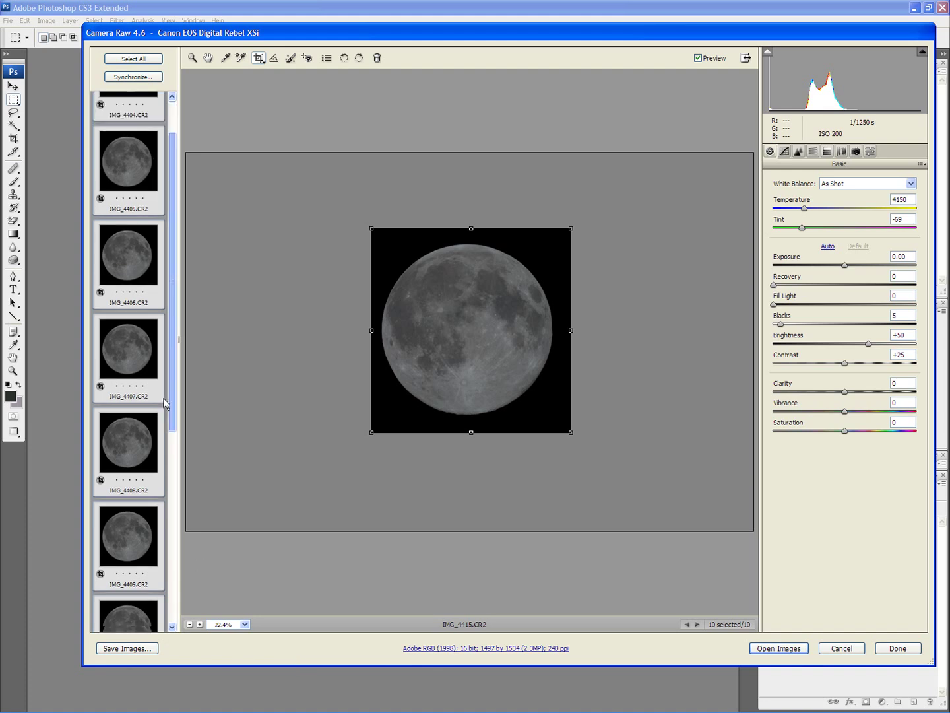
{"action": "scroll", "coordinate": [164, 483], "scroll_direction": "down", "scroll_amount": 5}
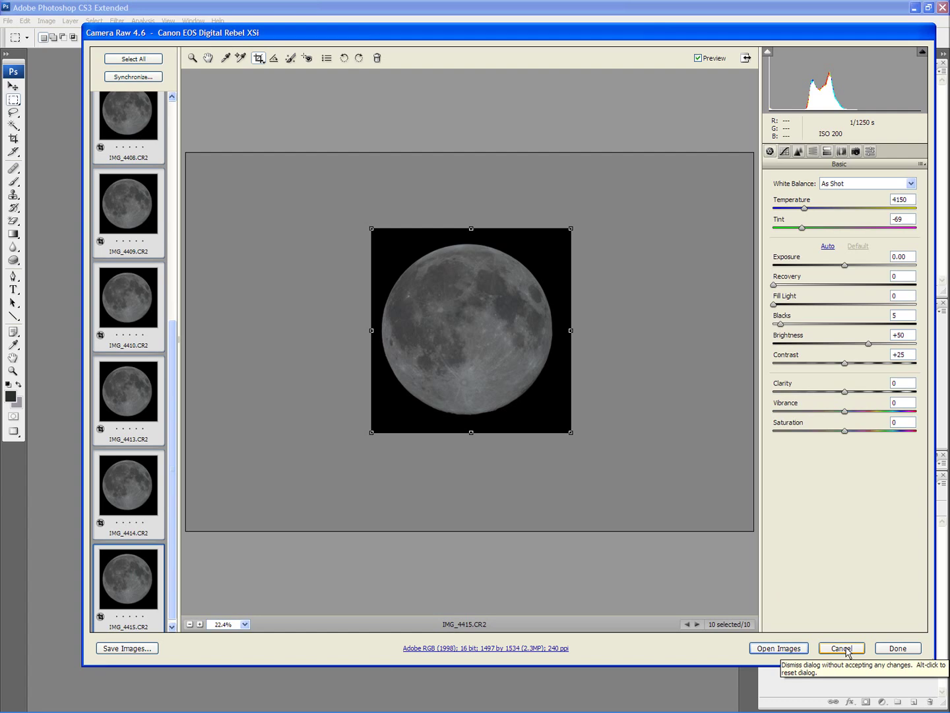
{"action": "left_click", "coordinate": [846, 649]}
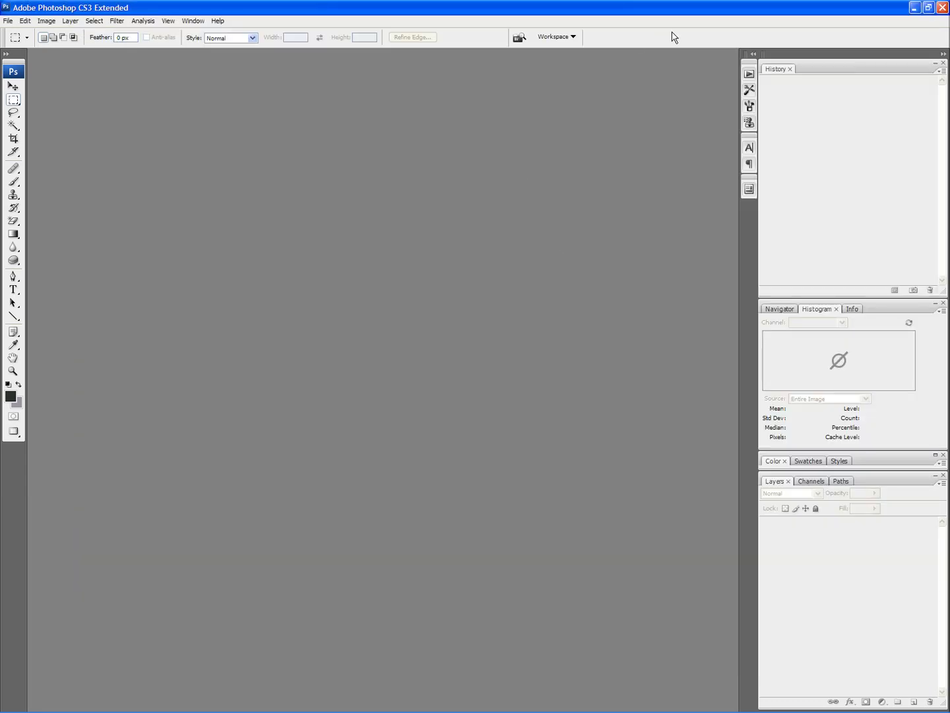
- Quit Photoshop and launch RegiStax 5.1 from its desktop icon
{"action": "left_click", "coordinate": [943, 7]}
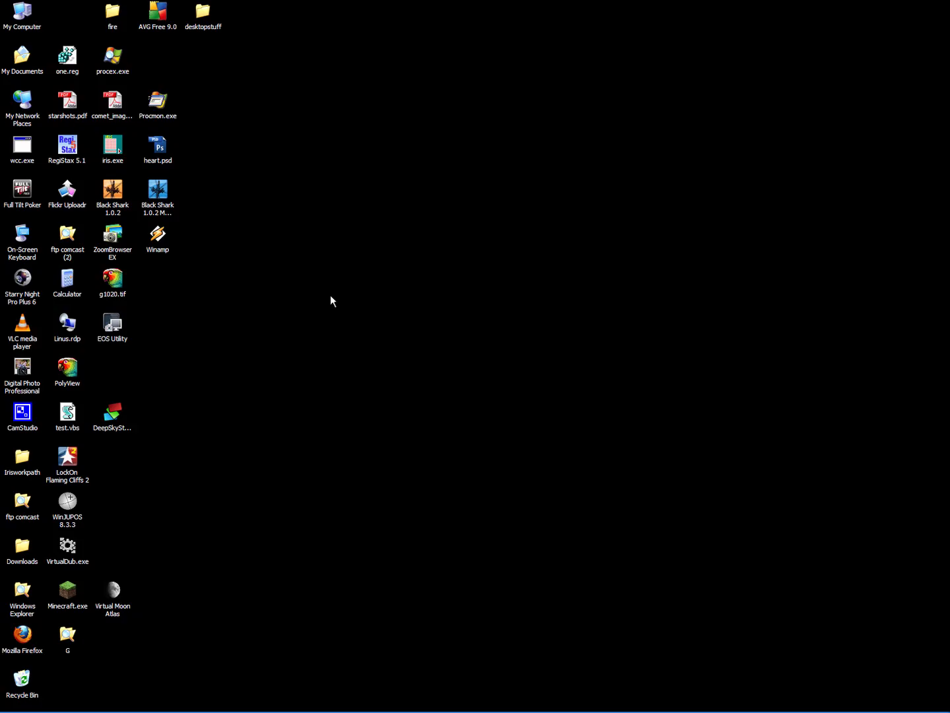
{"action": "left_click", "coordinate": [234, 704]}
{"action": "left_click", "coordinate": [71, 145]}
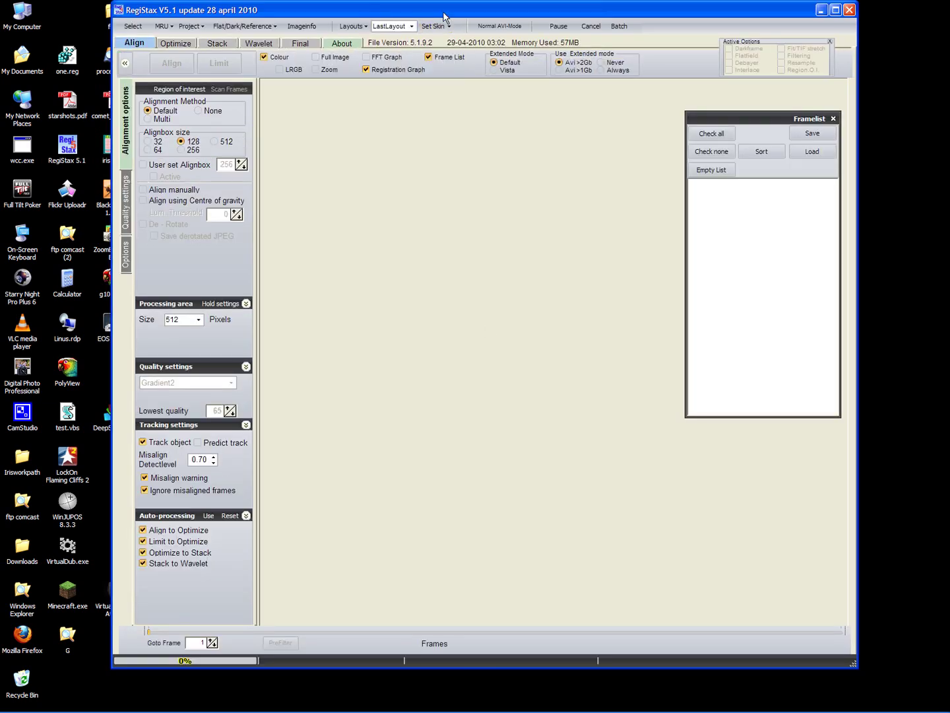
- Maximize RegiStax, open the crop folder in Explorer, and select the ten fullmoom TIFFs
{"action": "left_click_drag", "start_coordinate": [443, 15], "coordinate": [407, 24]}
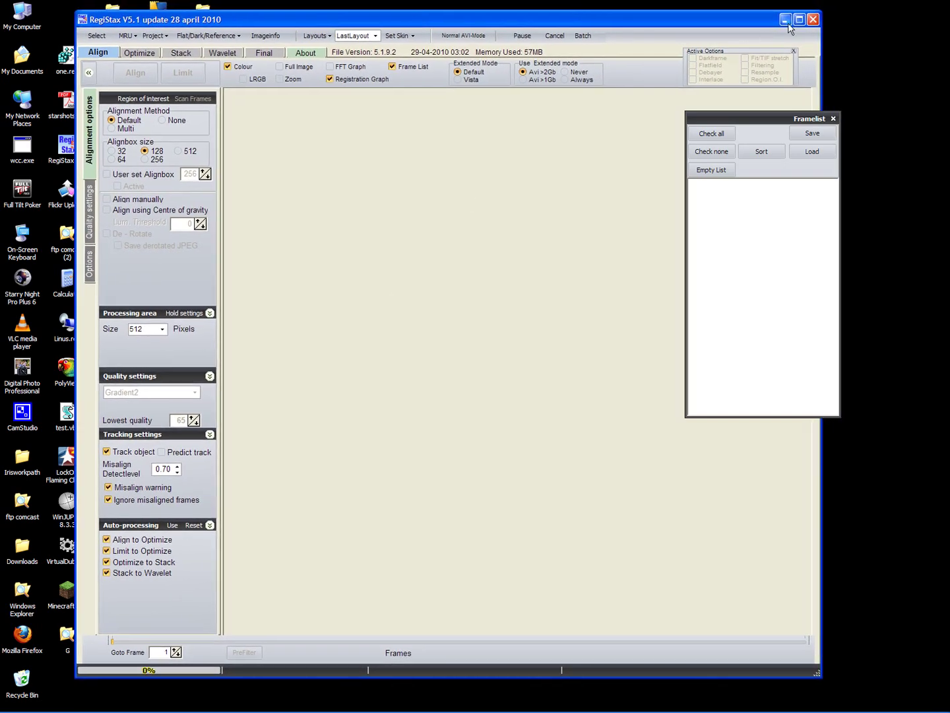
{"action": "left_click", "coordinate": [799, 20]}
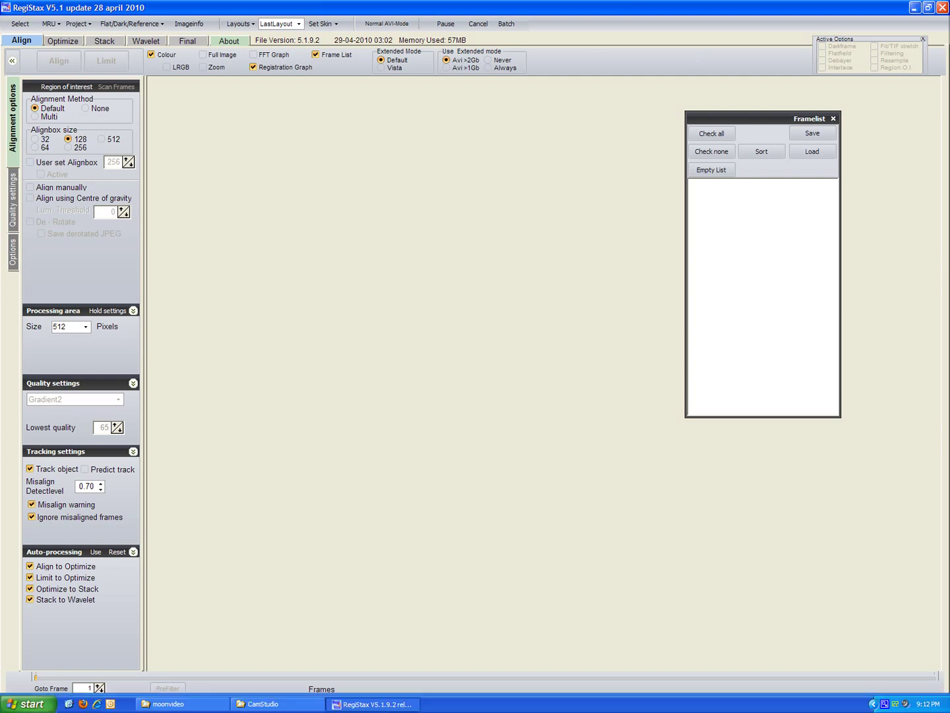
{"action": "left_click", "coordinate": [186, 704]}
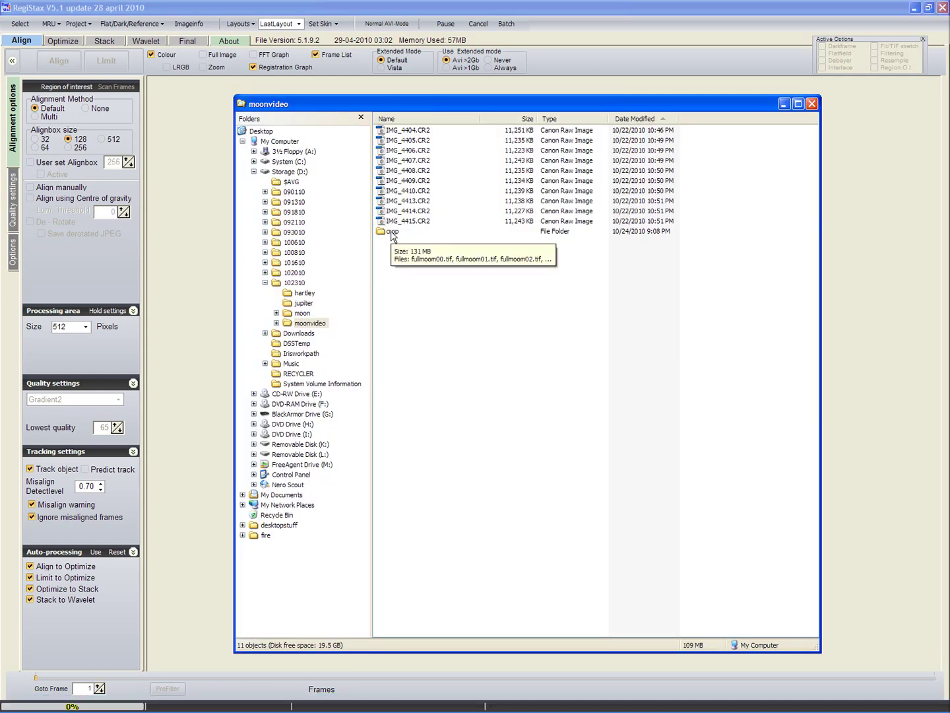
{"action": "double_click", "coordinate": [391, 232]}
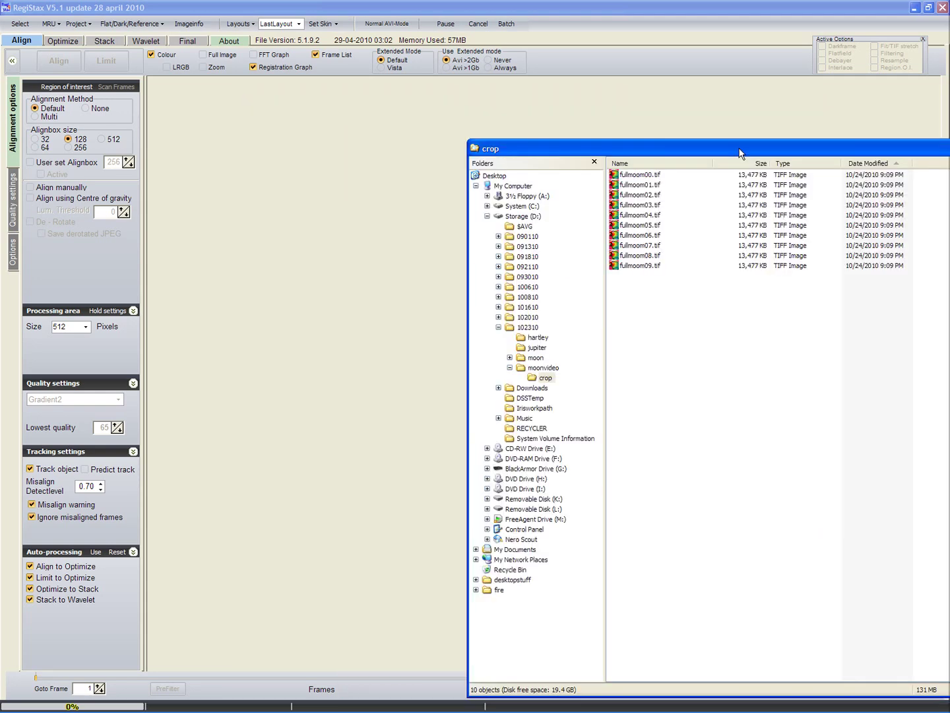
{"action": "left_click_drag", "start_coordinate": [507, 107], "coordinate": [748, 150]}
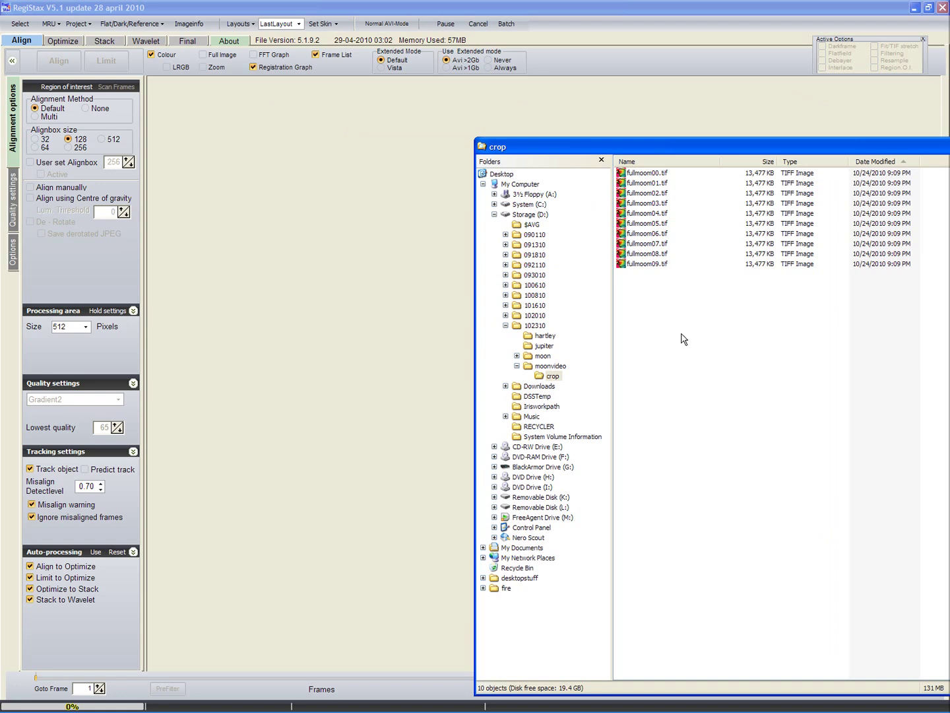
{"action": "mouse_move", "coordinate": [702, 313]}
{"action": "left_mouse_down"}
{"action": "mouse_move", "coordinate": [620, 178]}
{"action": "mouse_move", "coordinate": [577, 197]}
{"action": "mouse_move", "coordinate": [265, 237]}
{"action": "left_mouse_up"}
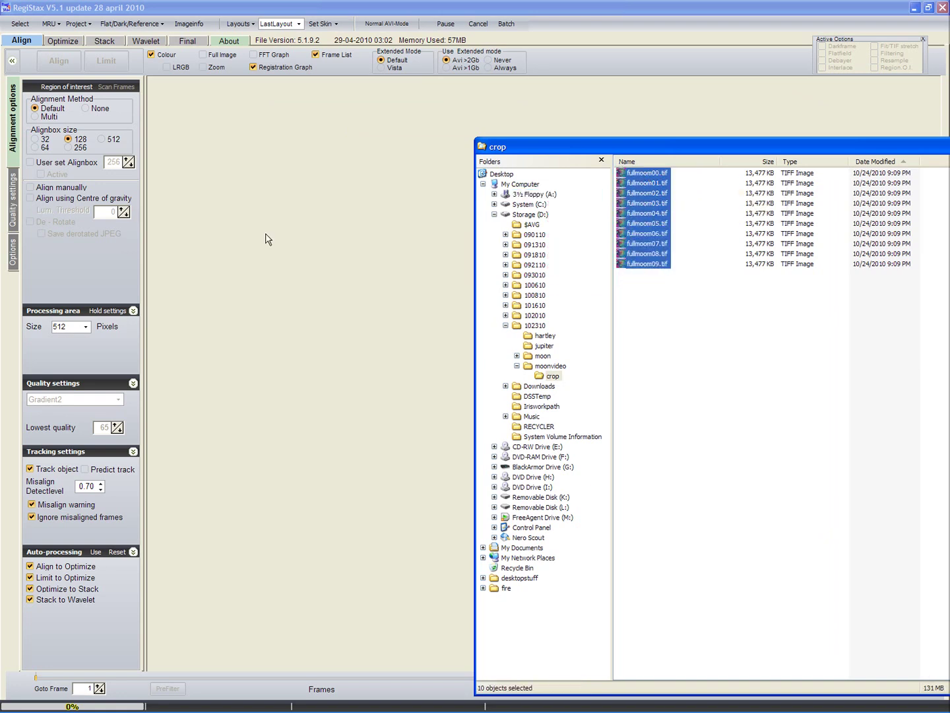
{"action": "left_click", "coordinate": [496, 8]}
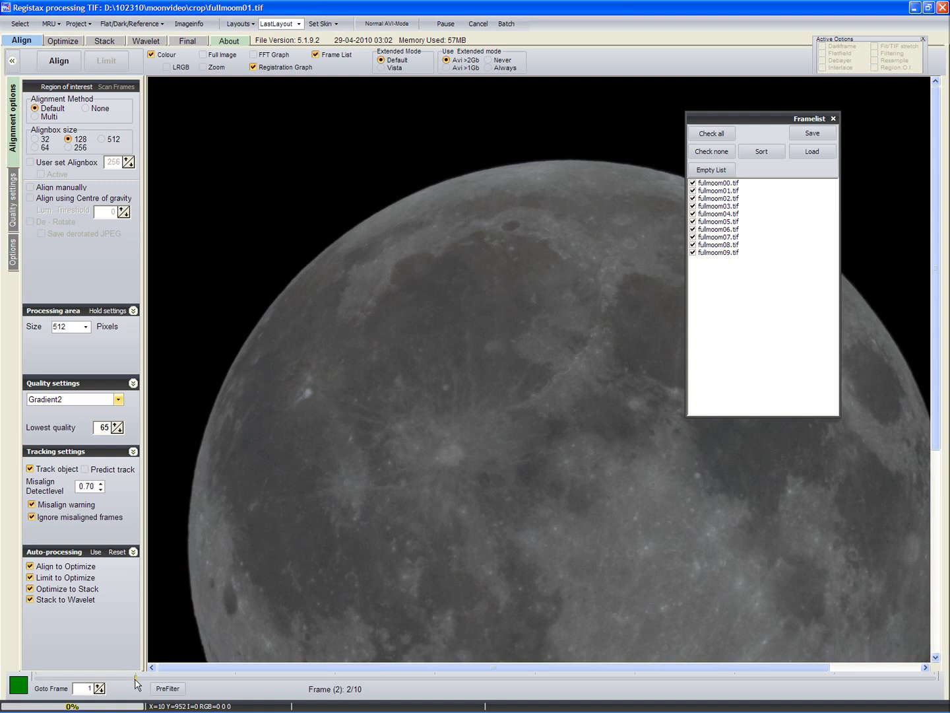
{"action": "left_click_drag", "start_coordinate": [136, 677], "coordinate": [45, 686]}
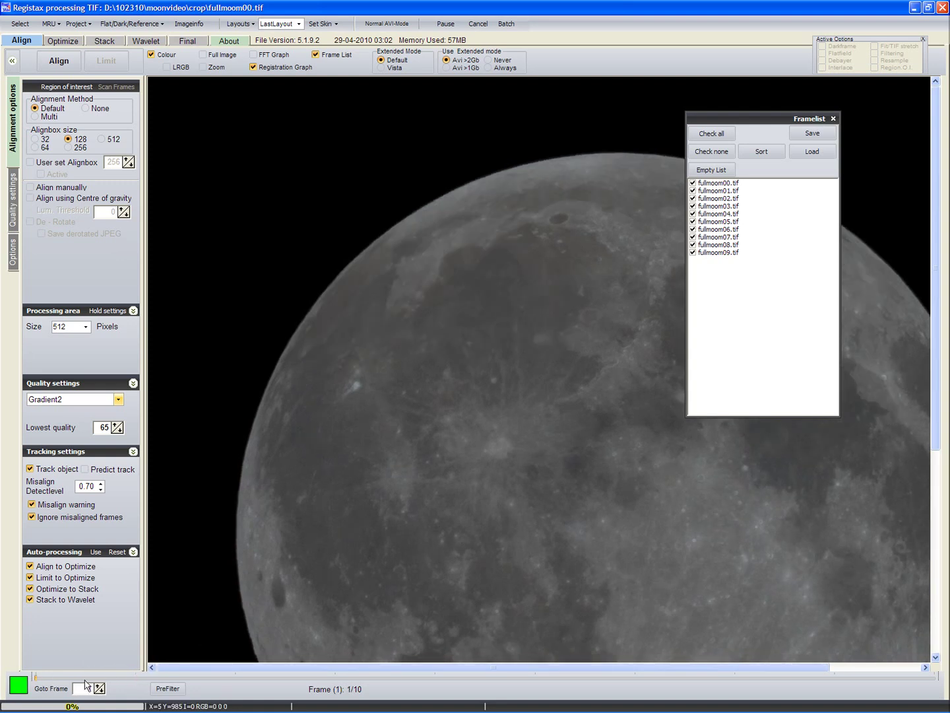
{"action": "left_click", "coordinate": [134, 676]}
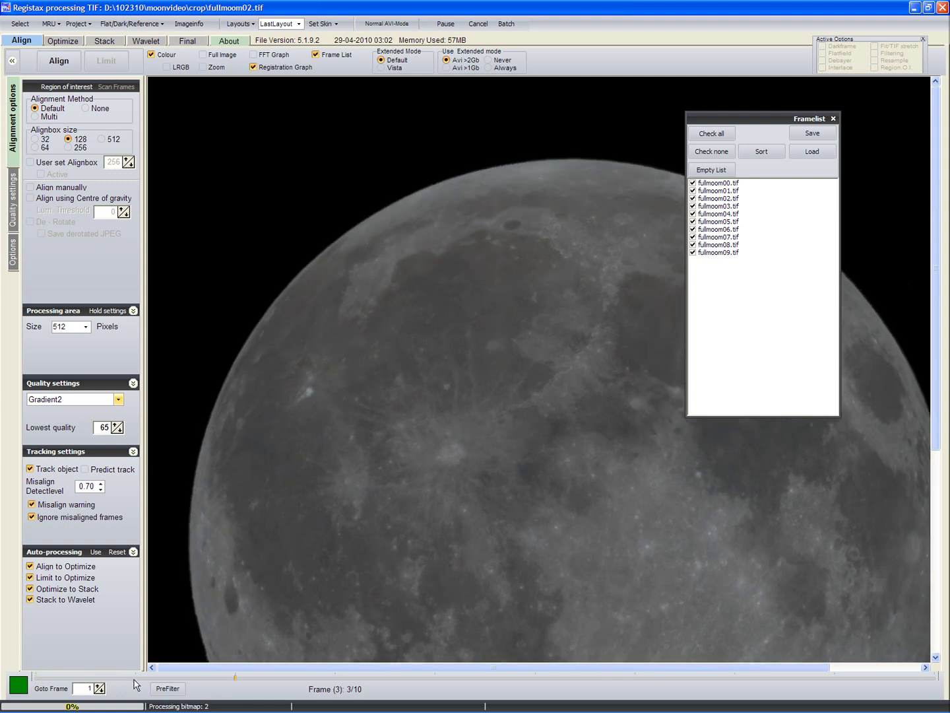
{"action": "left_click", "coordinate": [321, 677]}
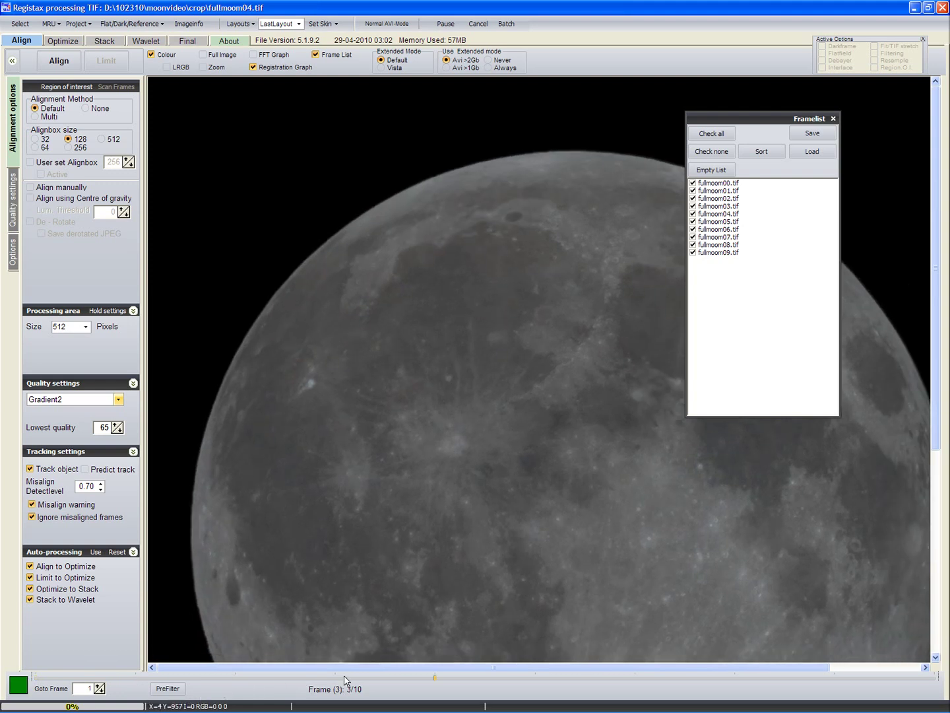
{"action": "left_click", "coordinate": [524, 677]}
{"action": "left_click", "coordinate": [40, 678]}
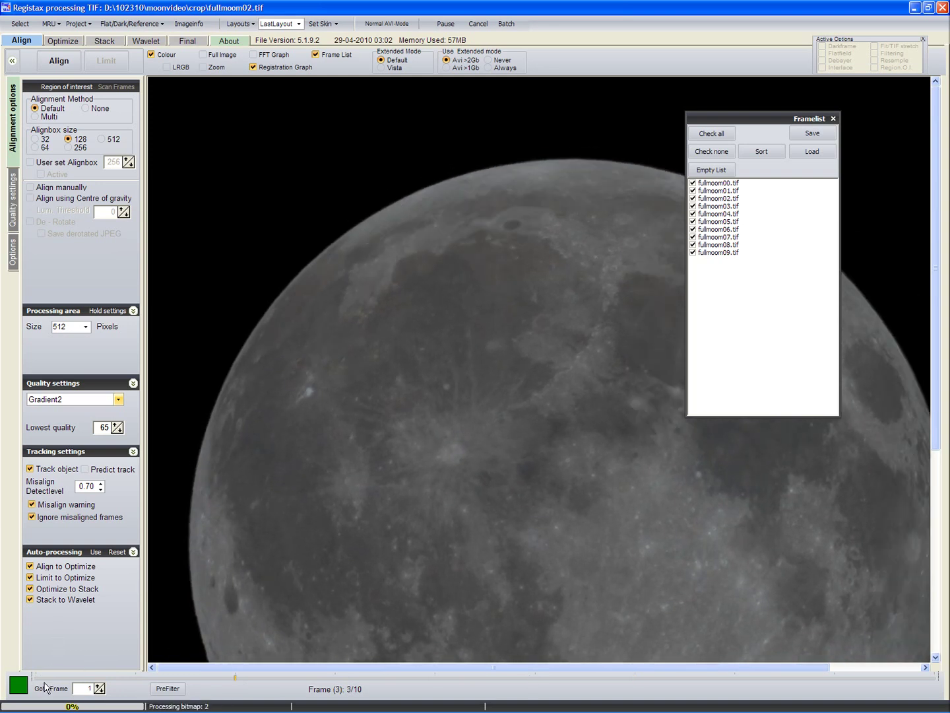
{"action": "left_click", "coordinate": [37, 679]}
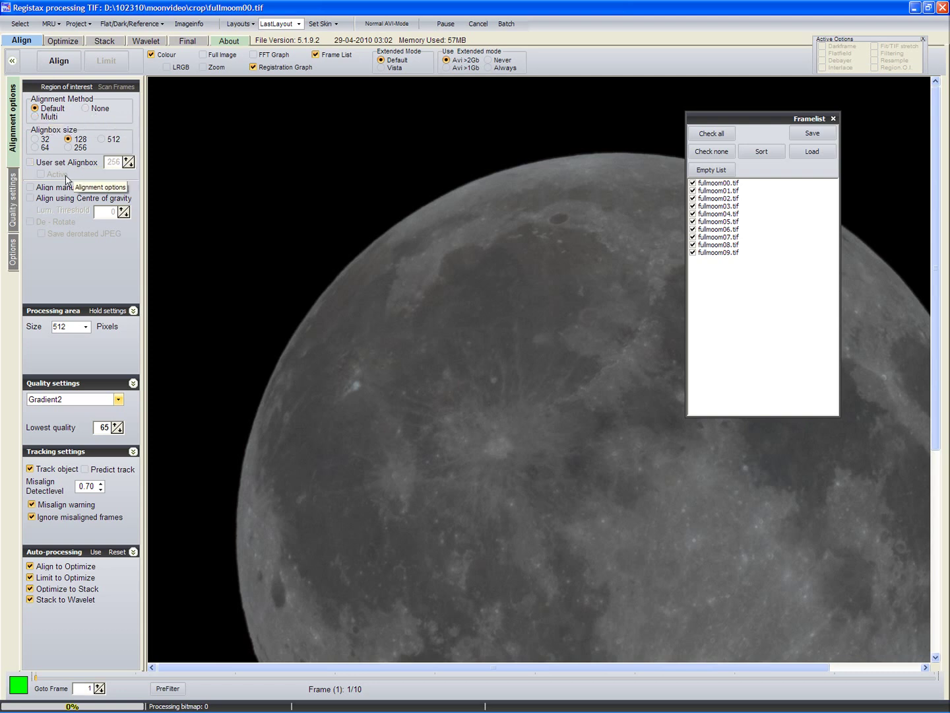
- Enable Align manually and set the alignbox on the bright crater at the moon's left edge
{"action": "left_click", "coordinate": [30, 189]}
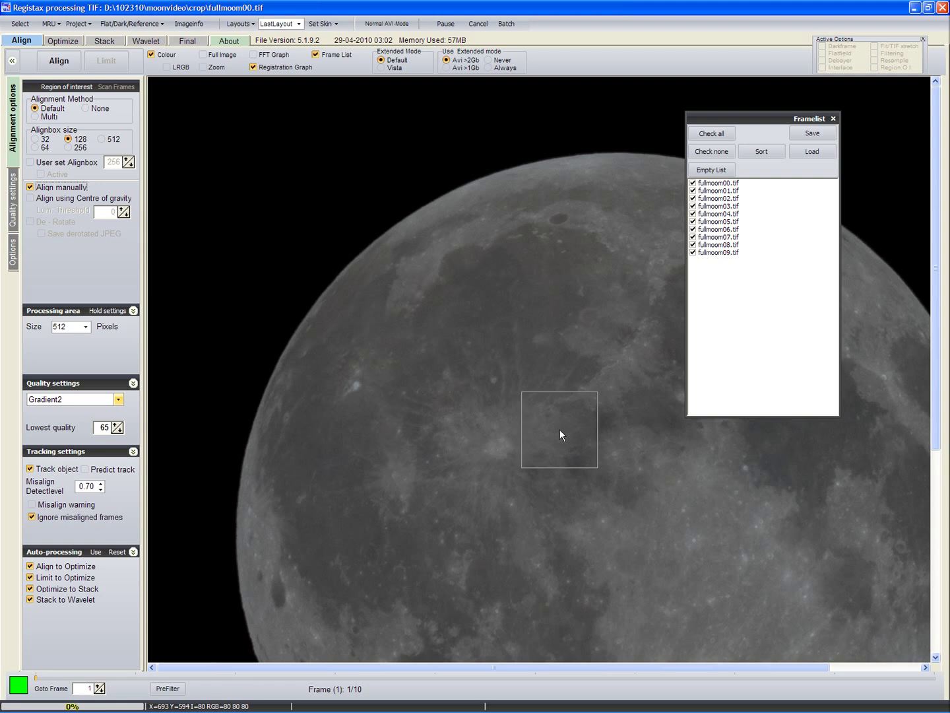
{"action": "left_click", "coordinate": [357, 382]}
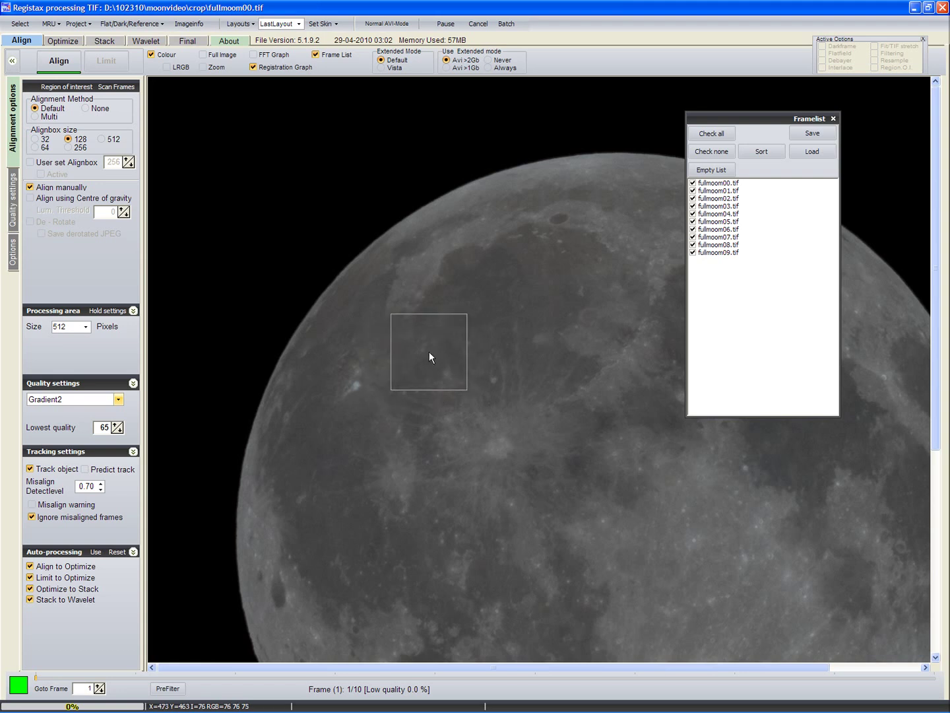
{"action": "left_click", "coordinate": [357, 383]}
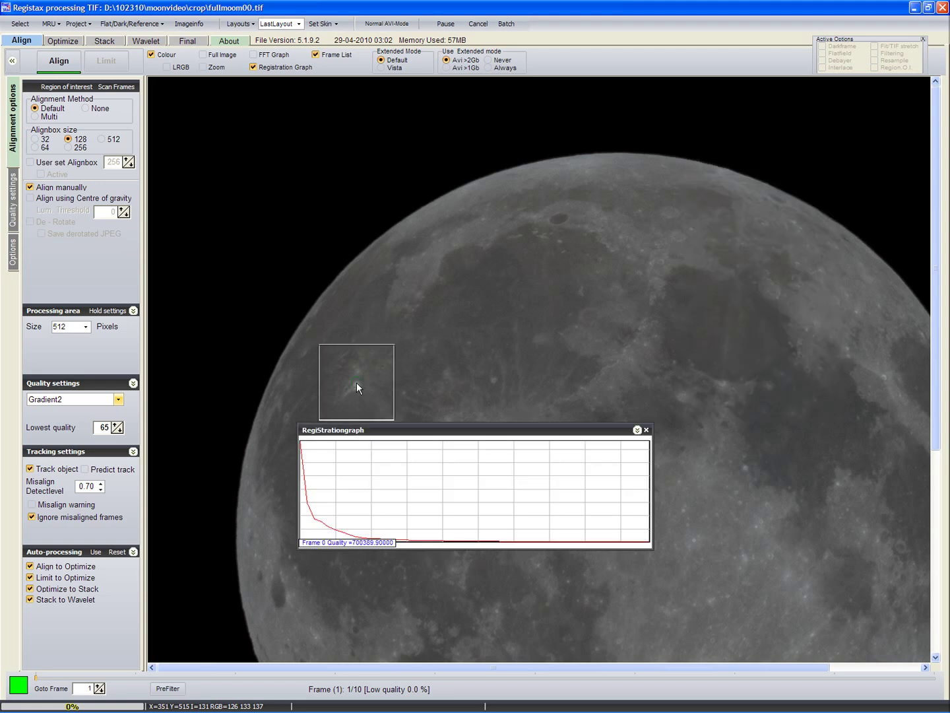
{"action": "left_click", "coordinate": [356, 383]}
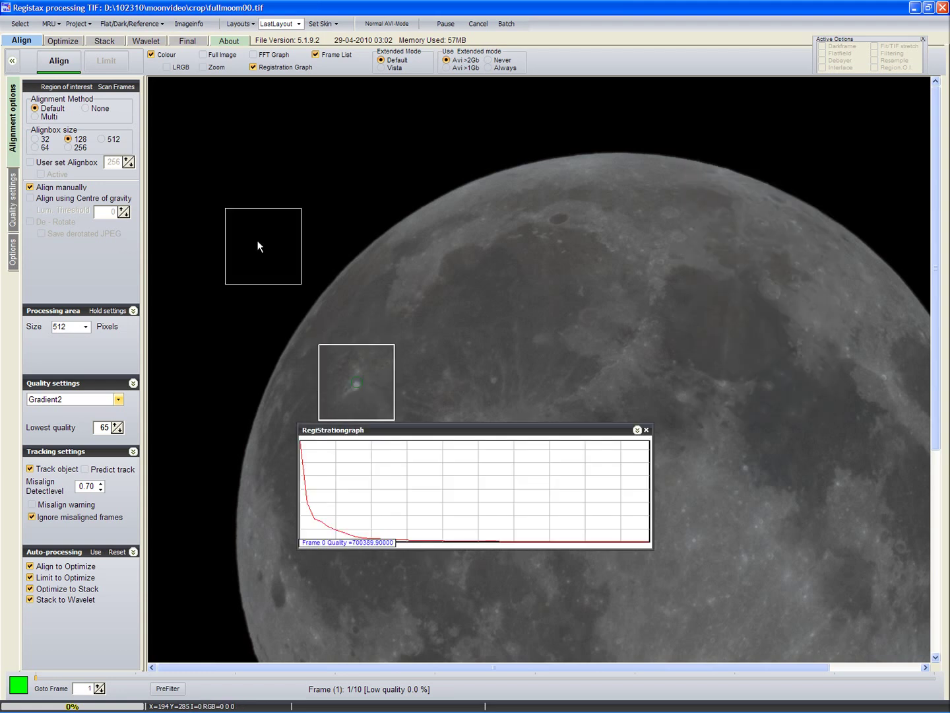
- Start alignment and mark the same bright crater in each frame until alignment finishes
{"action": "left_click", "coordinate": [60, 62]}
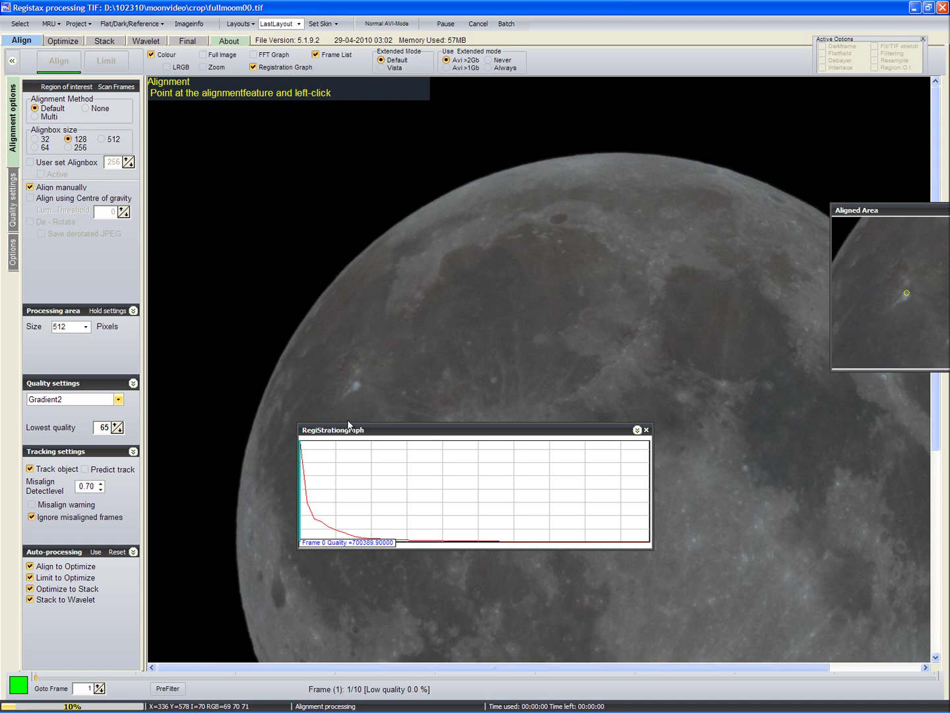
{"action": "left_click", "coordinate": [355, 382]}
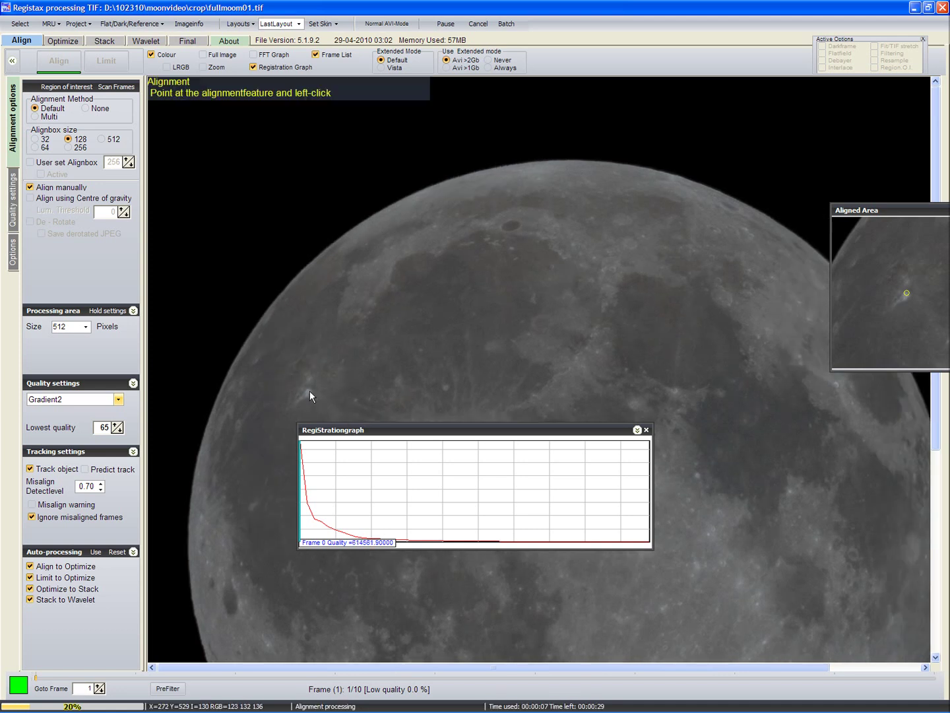
{"action": "left_click", "coordinate": [309, 390]}
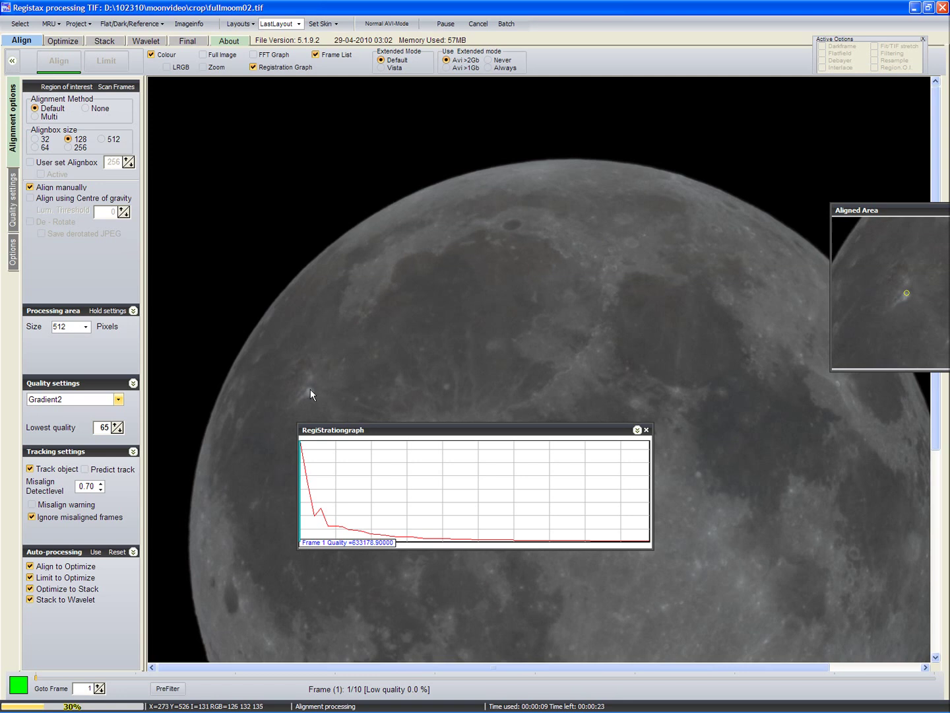
{"action": "left_click", "coordinate": [309, 389]}
{"action": "left_click", "coordinate": [311, 387]}
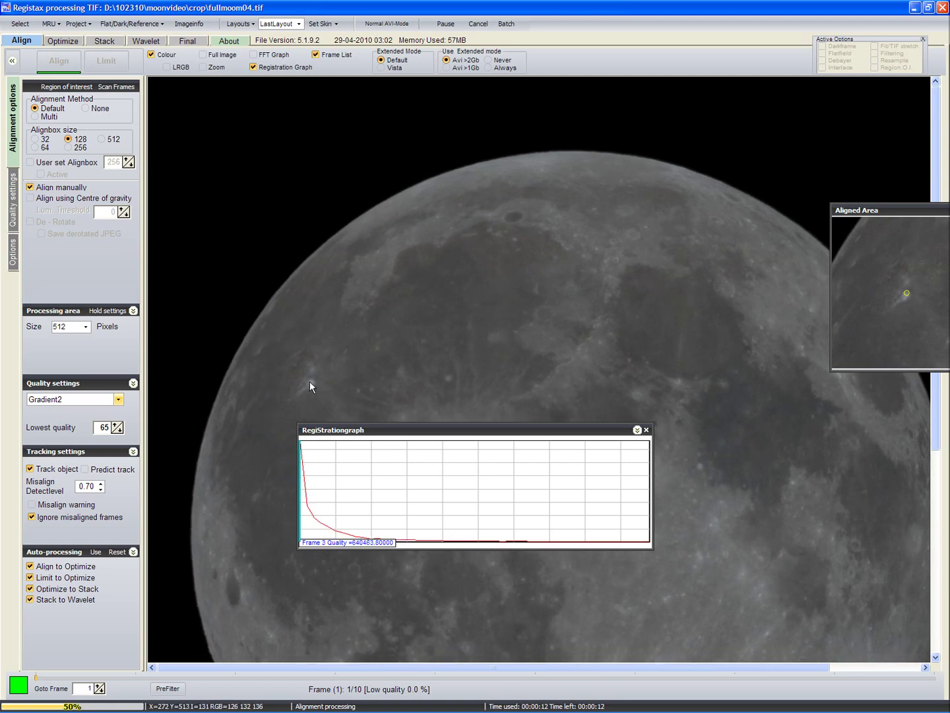
{"action": "left_click", "coordinate": [308, 378]}
{"action": "left_click", "coordinate": [312, 377]}
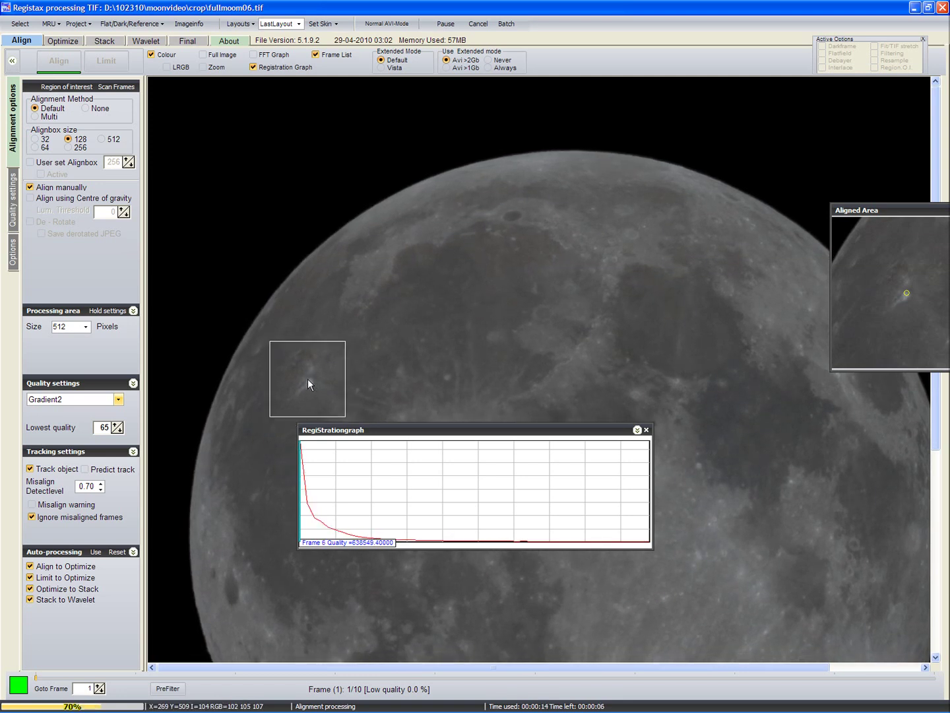
{"action": "left_click", "coordinate": [311, 378]}
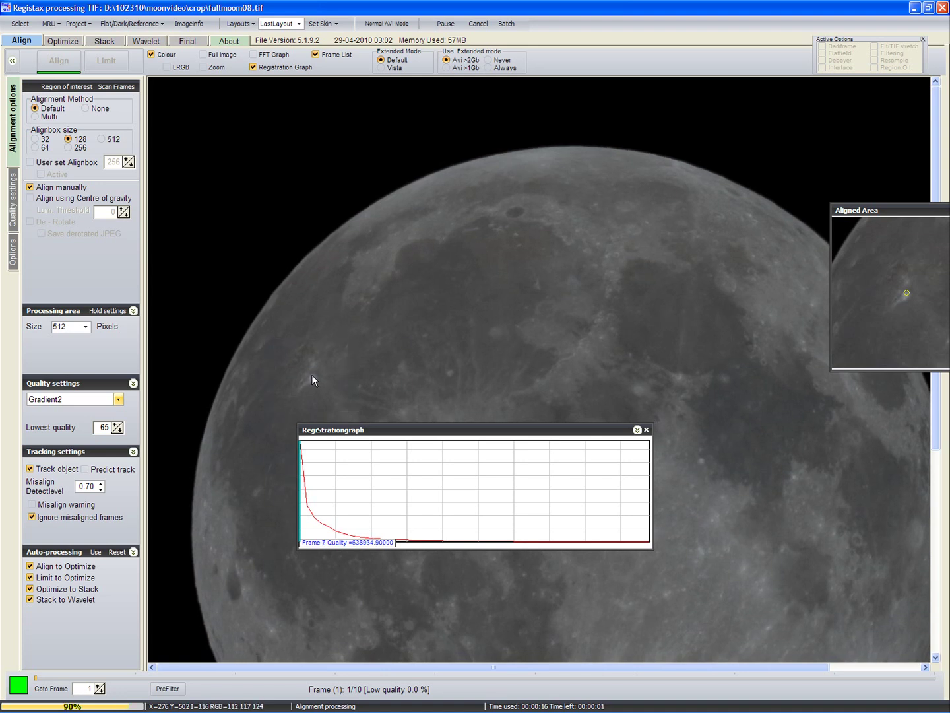
{"action": "left_click", "coordinate": [312, 374]}
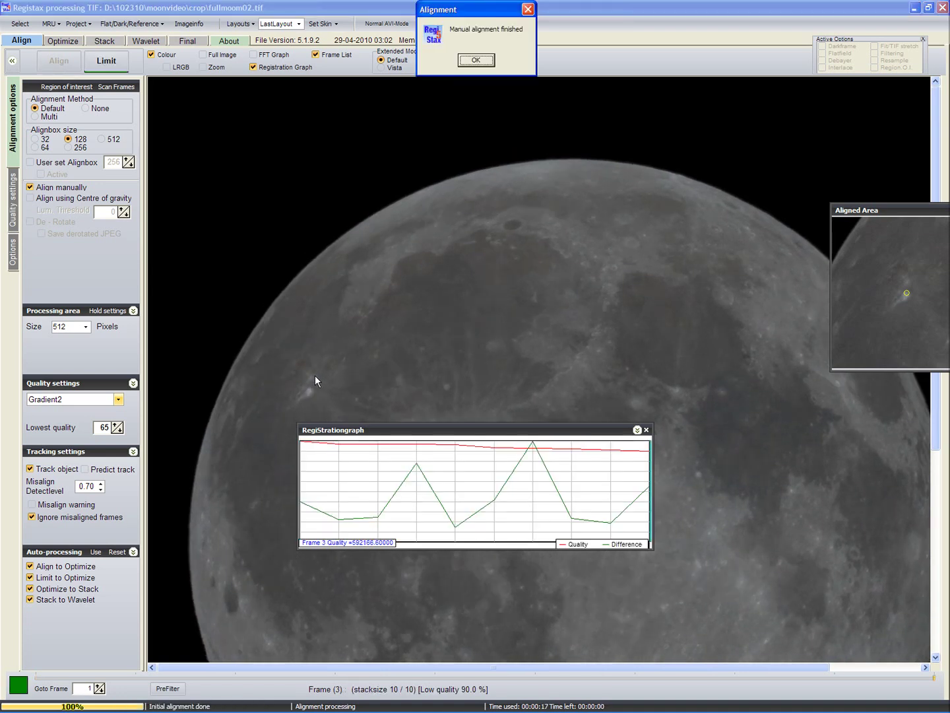
- Dismiss the alignment-finished notice and scrub the frame slider to inspect the aligned frames
{"action": "left_click", "coordinate": [476, 61]}
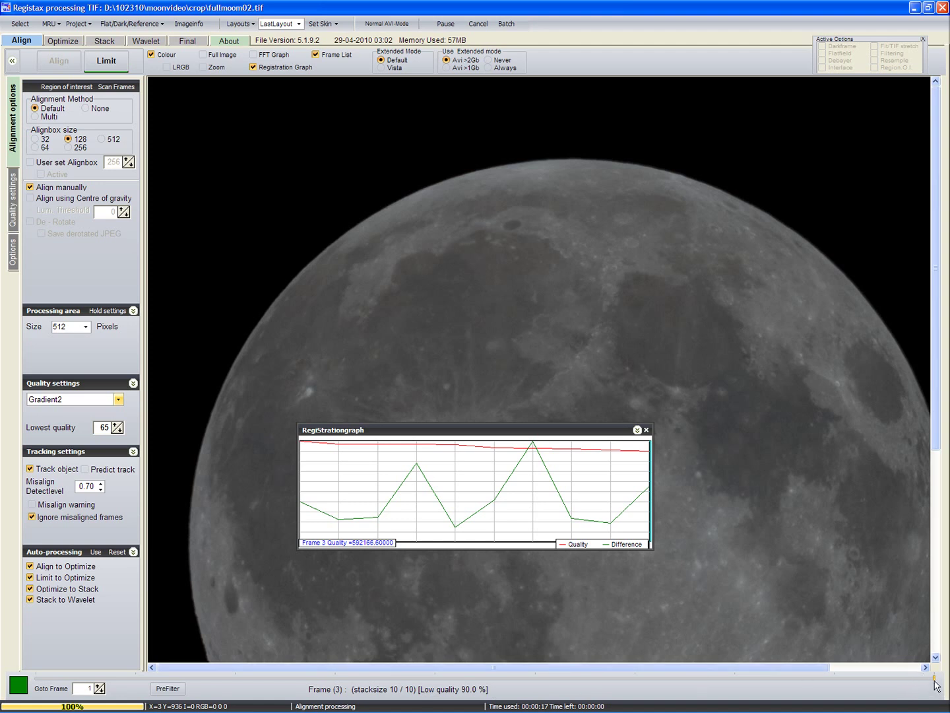
{"action": "left_click_drag", "start_coordinate": [934, 678], "coordinate": [635, 678]}
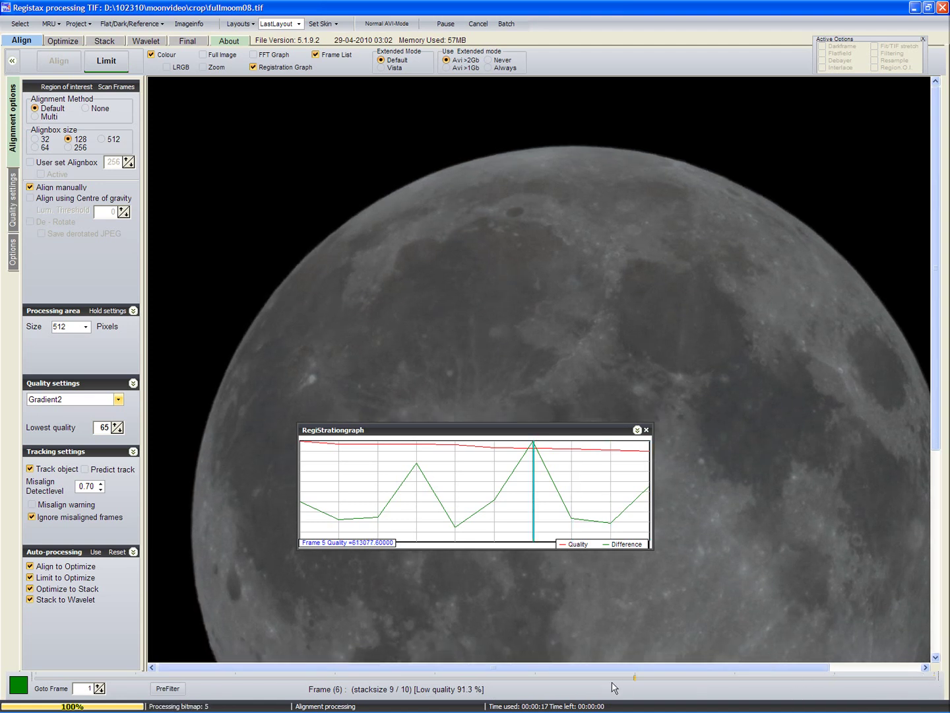
{"action": "left_click", "coordinate": [934, 679]}
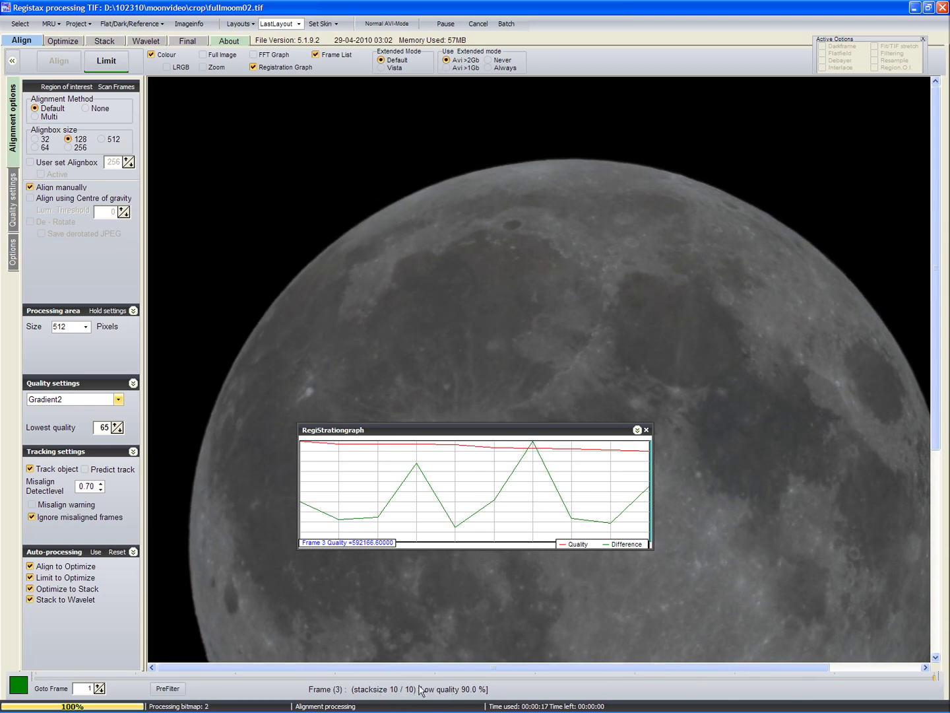
- Limit to the aligned frames, run Optimize, and proceed to the Stack stage
{"action": "left_click", "coordinate": [107, 62]}
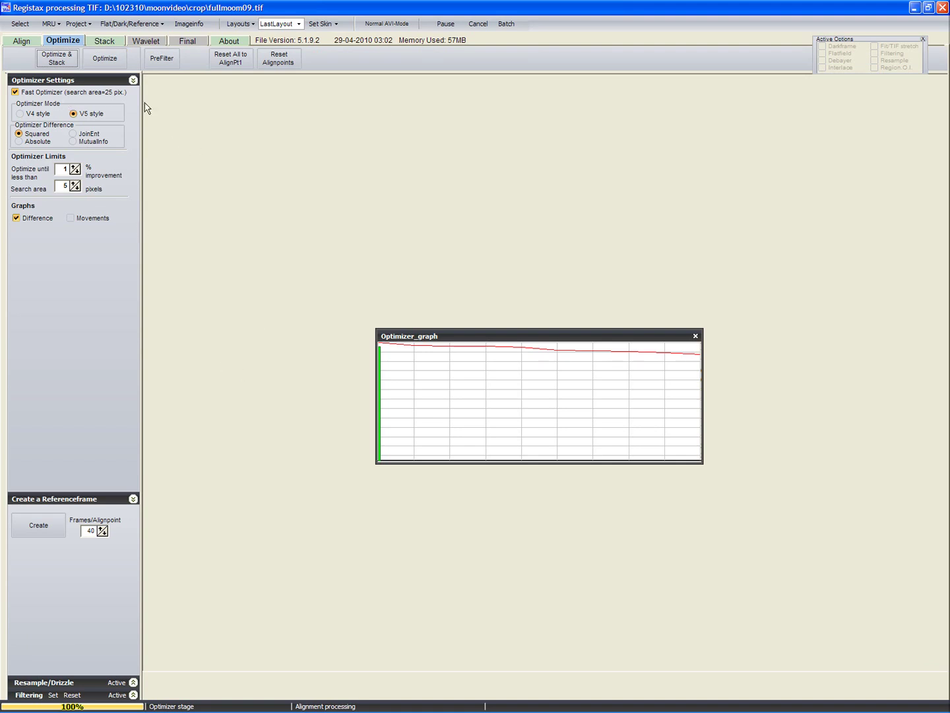
{"action": "left_click", "coordinate": [110, 65]}
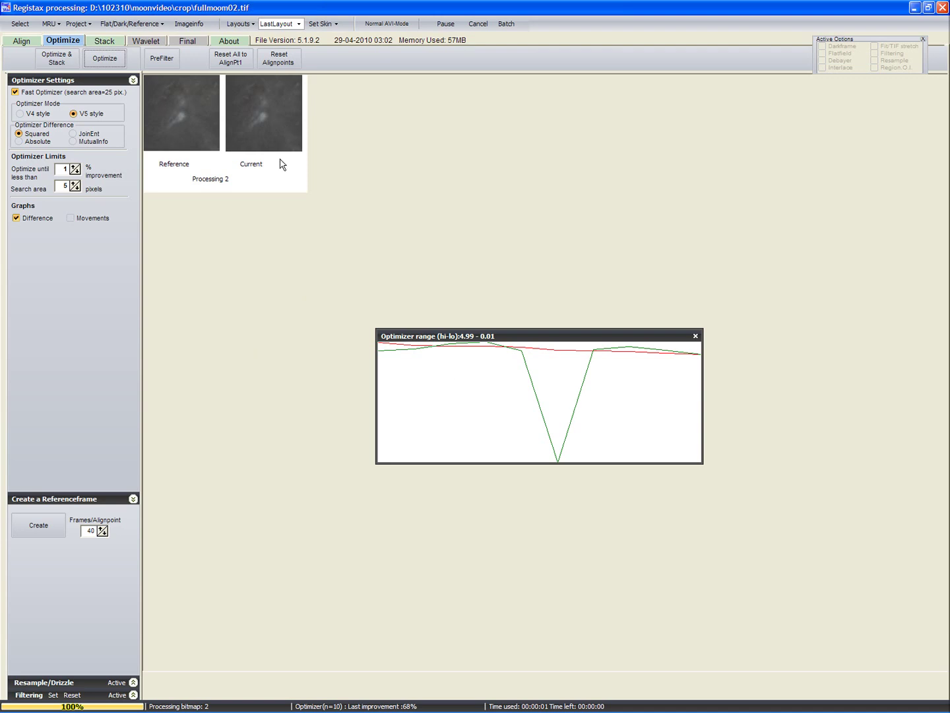
{"action": "left_click", "coordinate": [108, 42]}
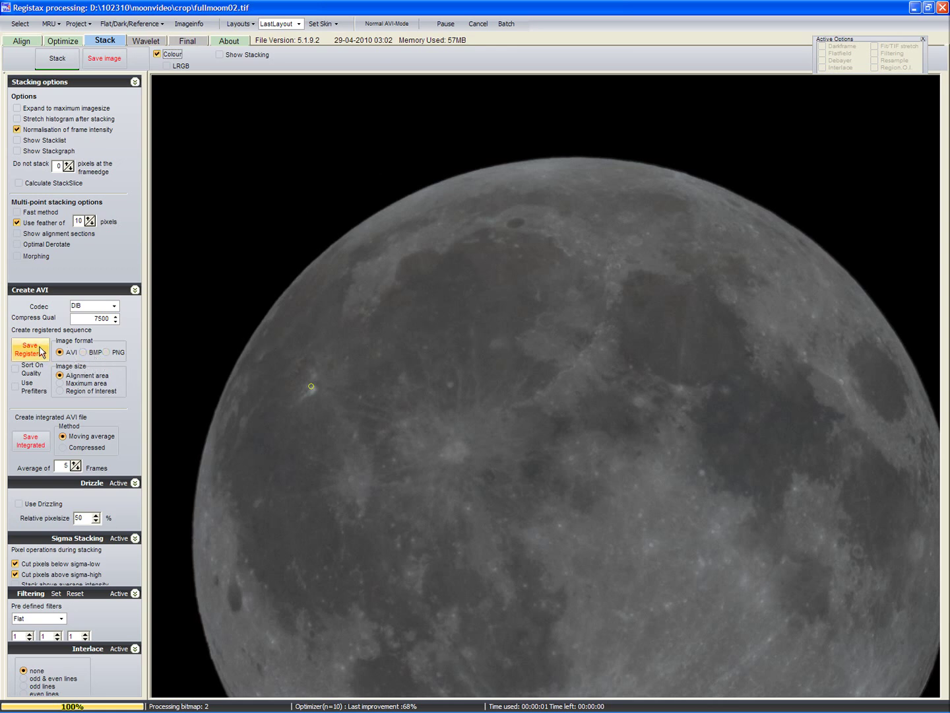
- Choose PNG image format and Maximum area image size for saving the registered frames
{"action": "left_click", "coordinate": [106, 353]}
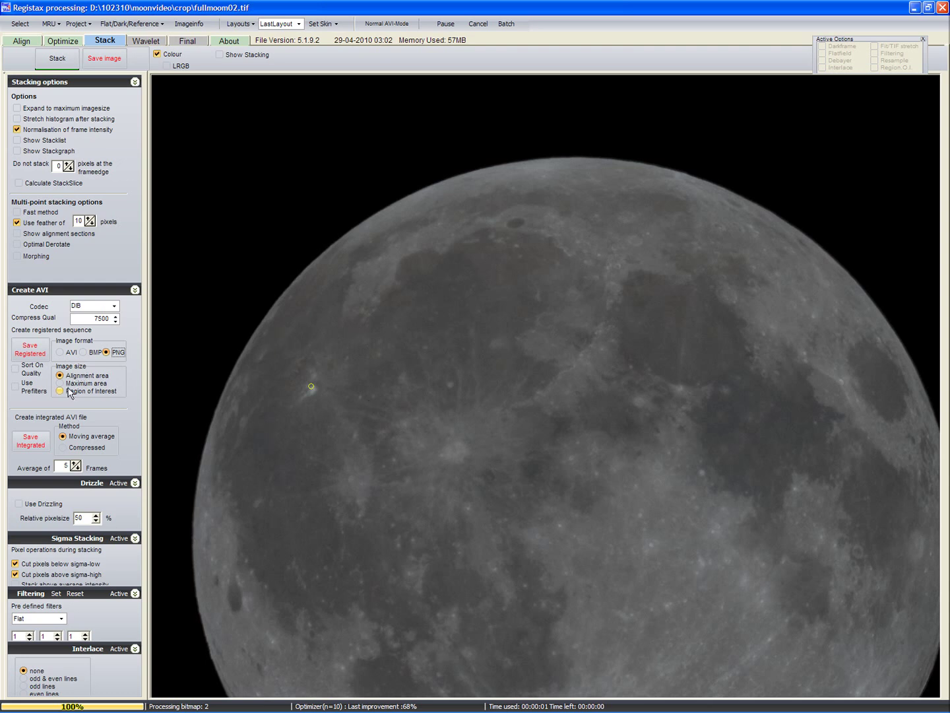
{"action": "left_click", "coordinate": [68, 383]}
- Save Registered to write out the frames as PNG files
{"action": "left_click", "coordinate": [33, 353]}
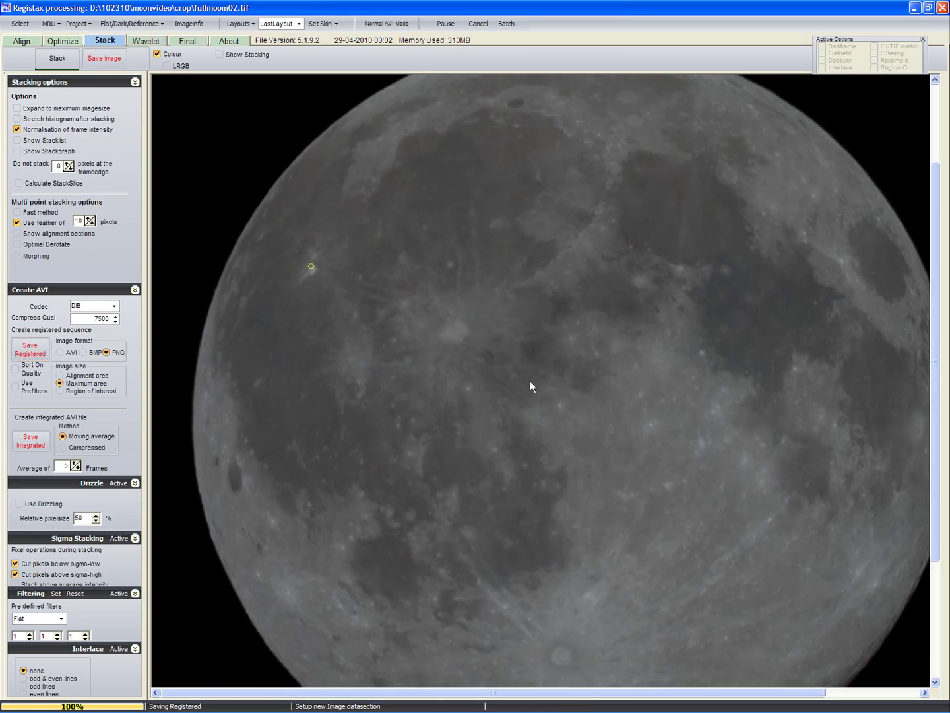